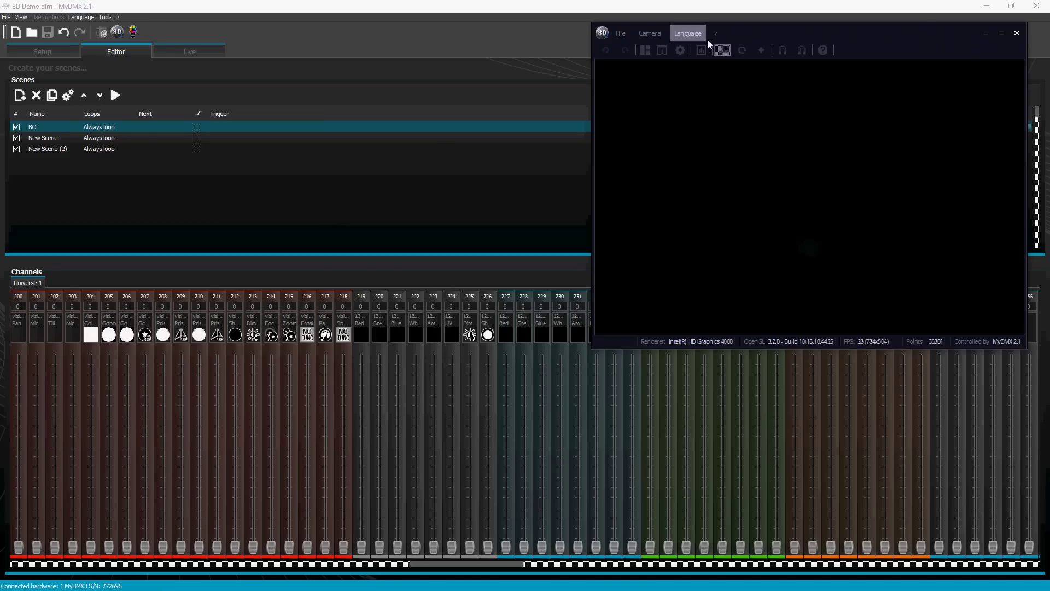
- Raise the ambient lighting until the stage is lit, and return the visualizer to the single 3D view
{"action": "left_click", "coordinate": [768, 31]}
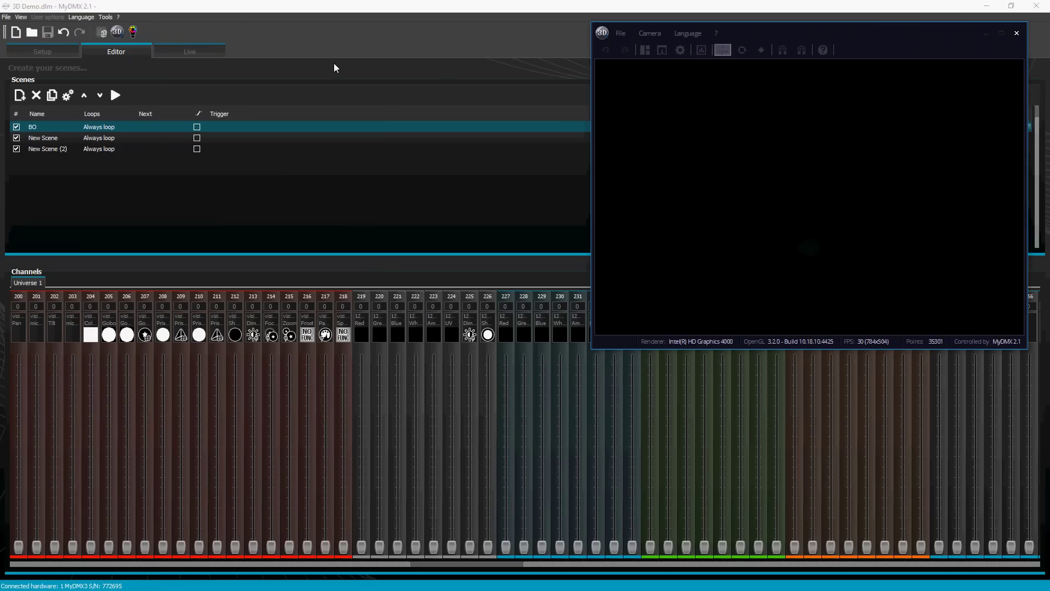
{"action": "left_click", "coordinate": [643, 50]}
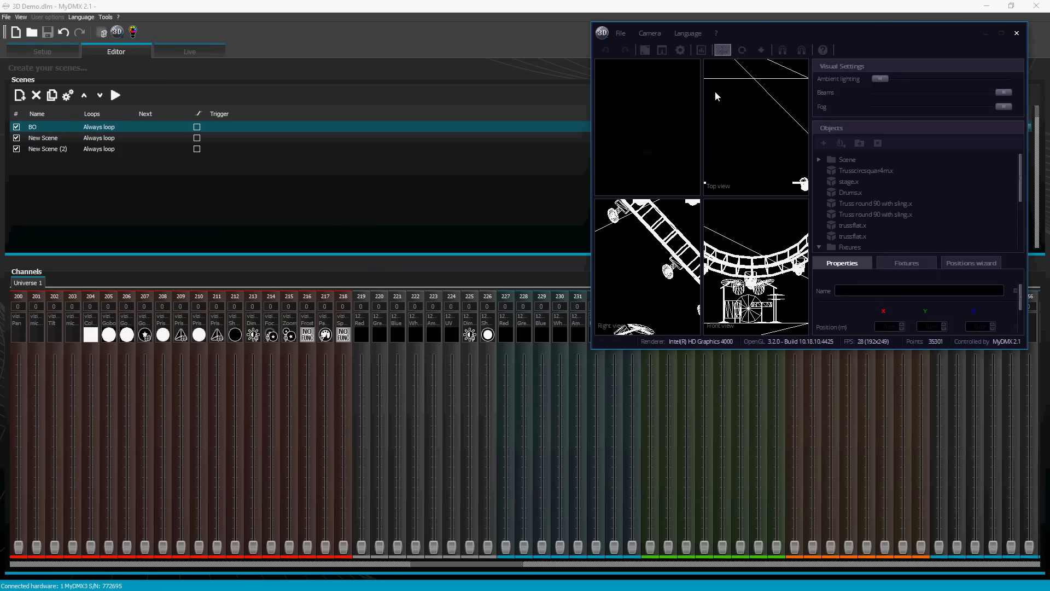
{"action": "left_click_drag", "start_coordinate": [879, 78], "coordinate": [938, 79]}
{"action": "left_click", "coordinate": [645, 50]}
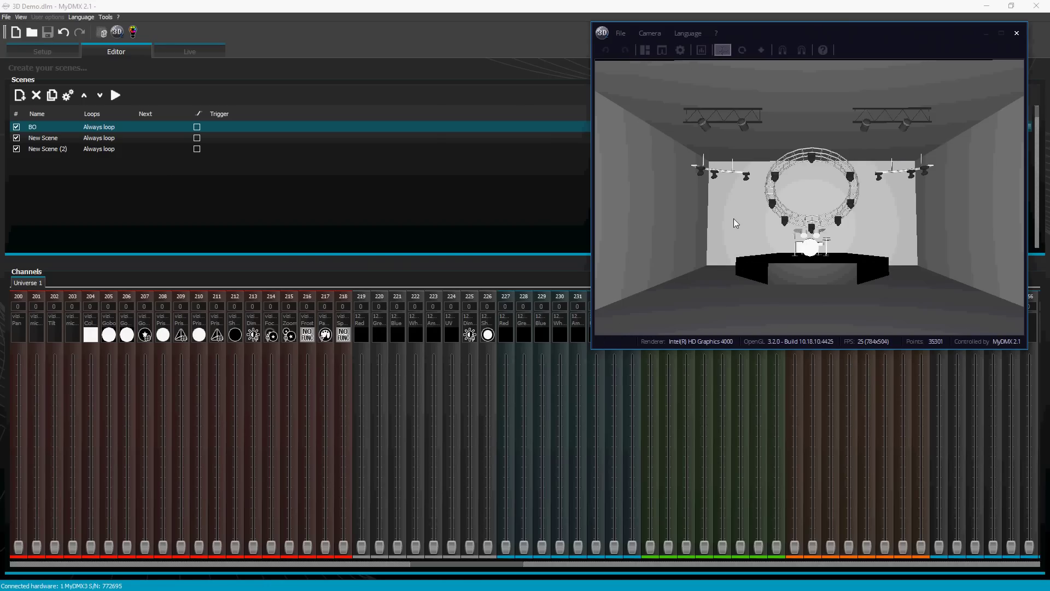
- Maximize the 3D visualizer window and show the four-view editing layout with the object settings
{"action": "middle_click_drag", "start_coordinate": [713, 221], "coordinate": [714, 221]}
{"action": "left_click_drag", "start_coordinate": [713, 221], "coordinate": [712, 225]}
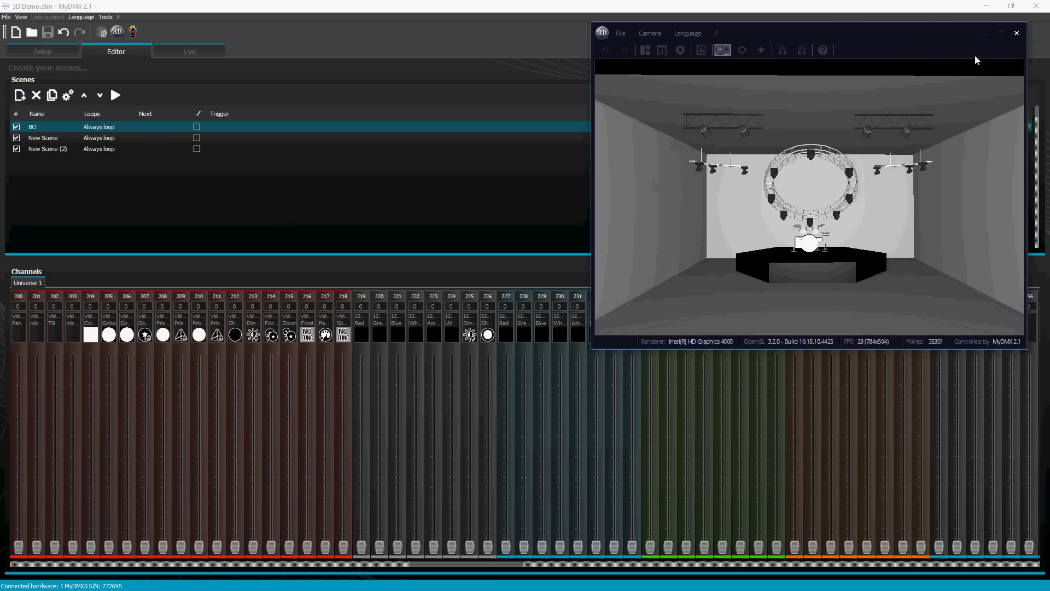
{"action": "left_click", "coordinate": [1002, 35]}
{"action": "left_click_drag", "start_coordinate": [363, 305], "coordinate": [392, 337]}
{"action": "scroll", "coordinate": [523, 325], "scroll_direction": "down", "scroll_amount": 3}
{"action": "mouse_move", "coordinate": [376, 285]}
{"action": "left_mouse_down"}
{"action": "mouse_move", "coordinate": [361, 279]}
{"action": "mouse_move", "coordinate": [366, 265]}
{"action": "mouse_move", "coordinate": [367, 284]}
{"action": "left_mouse_up"}
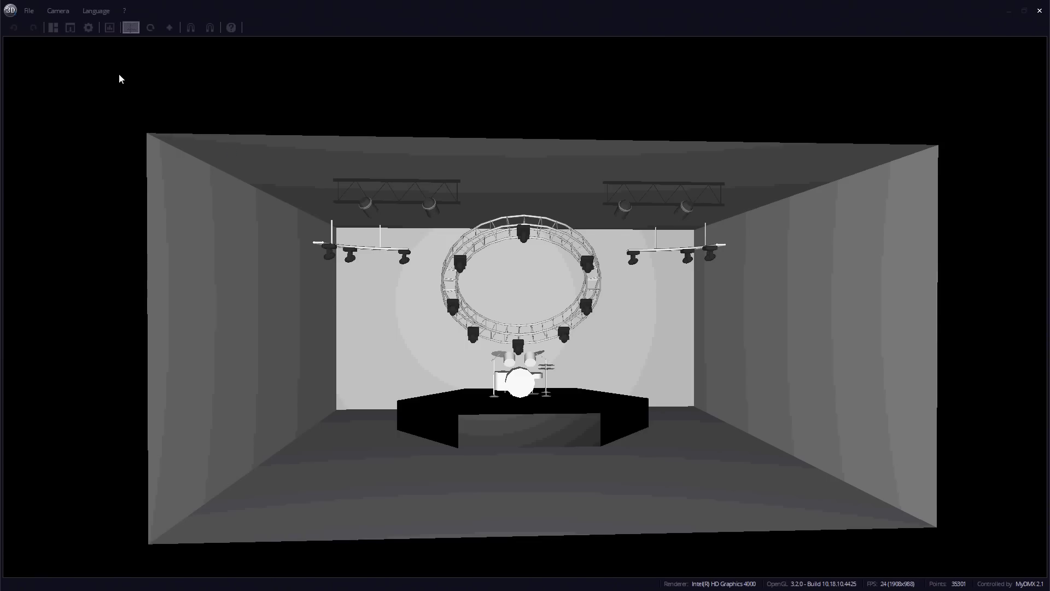
{"action": "left_click", "coordinate": [54, 30]}
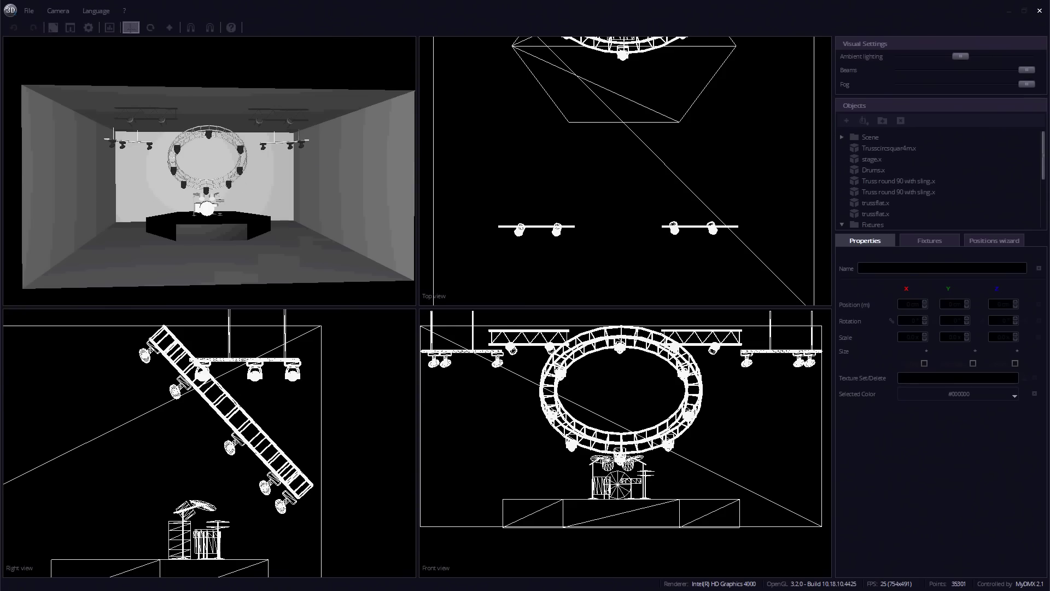
- Fine-tune the ambient lighting of the 3D scene slightly
{"action": "double_click", "coordinate": [323, 173]}
{"action": "double_click", "coordinate": [327, 162]}
{"action": "double_click", "coordinate": [328, 164]}
{"action": "double_click", "coordinate": [328, 164]}
{"action": "mouse_move", "coordinate": [965, 60]}
{"action": "left_mouse_down"}
{"action": "mouse_move", "coordinate": [899, 60]}
{"action": "mouse_move", "coordinate": [962, 57]}
{"action": "left_mouse_up"}
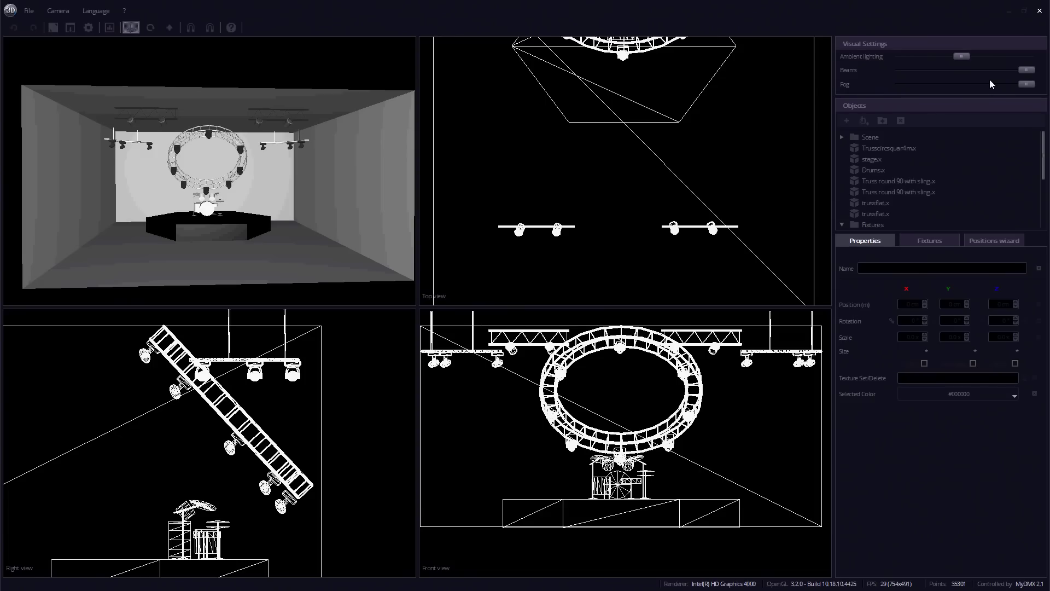
- Browse the object list through the Scene group and circular truss, and select stage.x to view its properties
{"action": "left_click", "coordinate": [899, 149]}
{"action": "left_click", "coordinate": [869, 139]}
{"action": "left_click", "coordinate": [871, 148]}
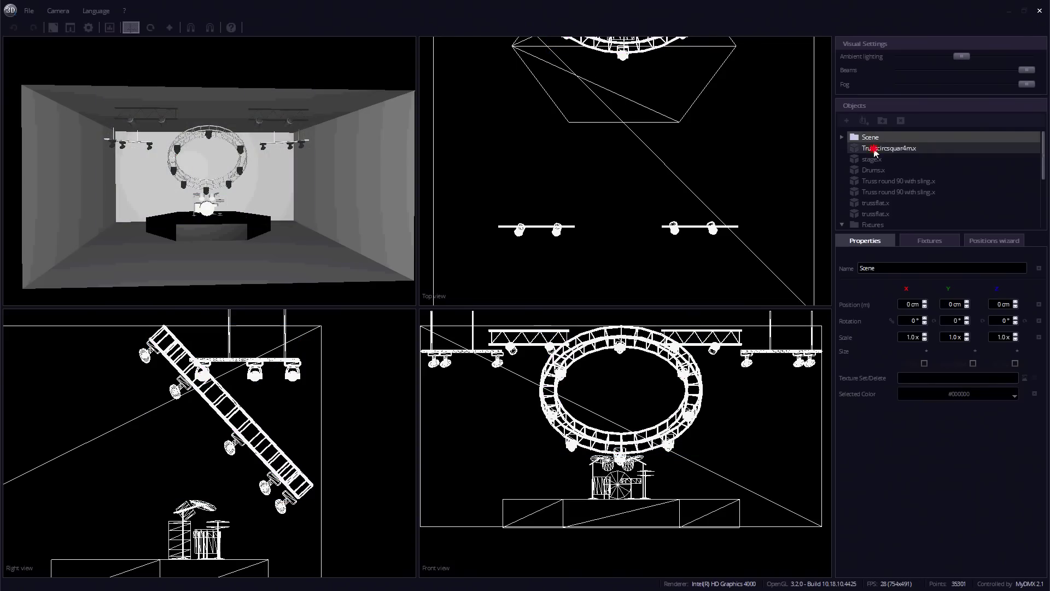
{"action": "left_click", "coordinate": [875, 159]}
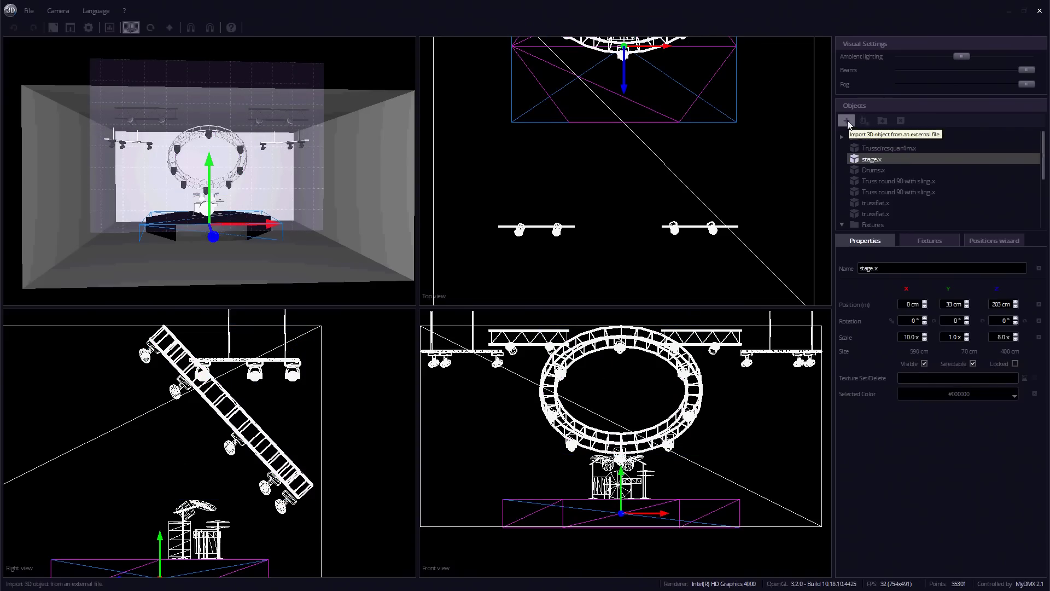
- Import Truss square 2m.x from the library's Truss folder and select it in the object list
{"action": "left_click", "coordinate": [847, 120]}
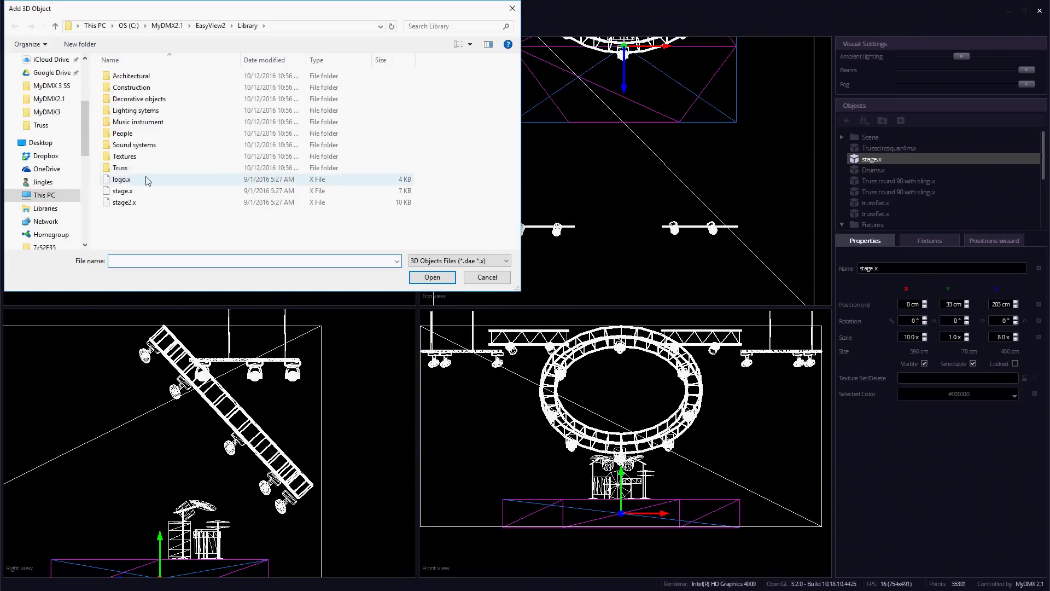
{"action": "double_click", "coordinate": [121, 167]}
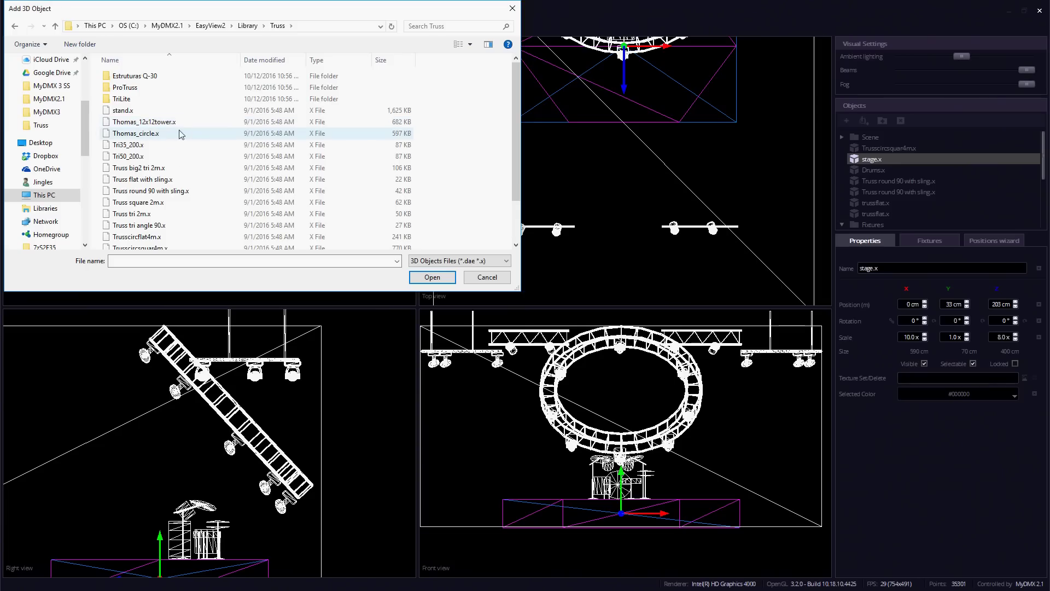
{"action": "left_click", "coordinate": [182, 203]}
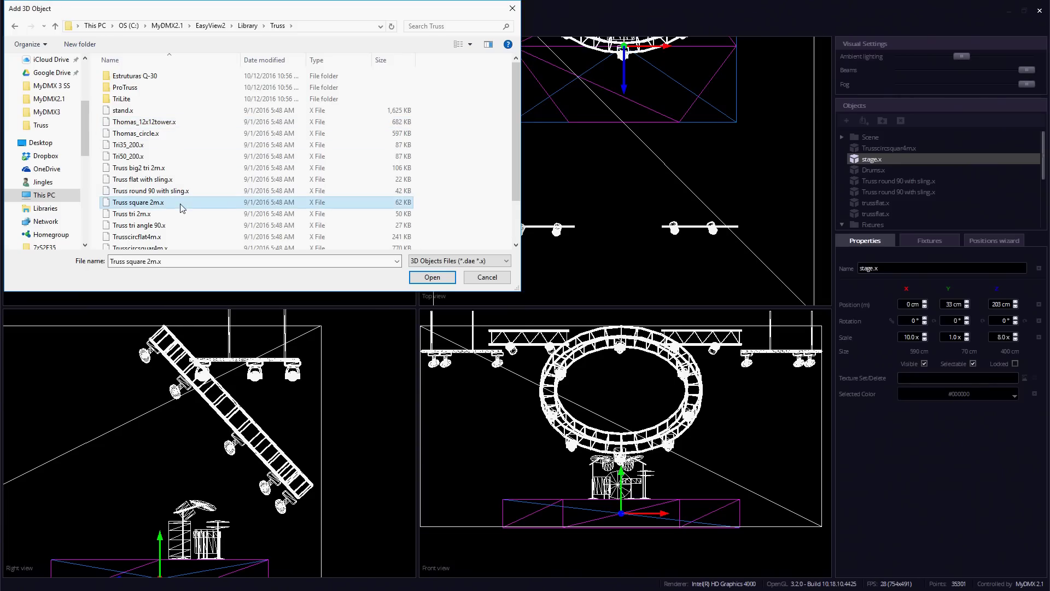
{"action": "left_click", "coordinate": [429, 277]}
{"action": "scroll", "coordinate": [956, 205], "scroll_direction": "down", "scroll_amount": 5}
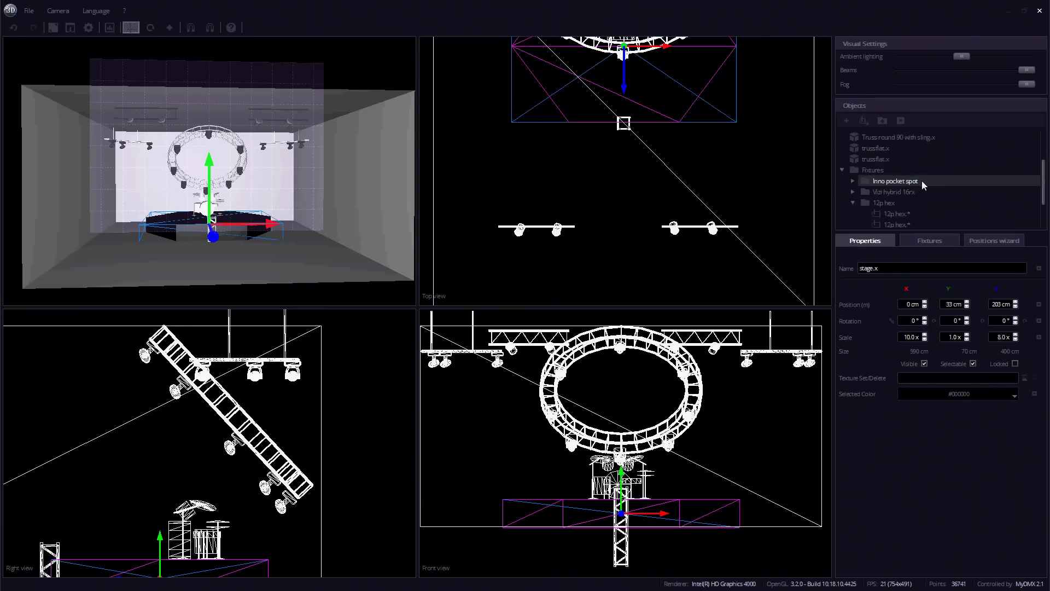
{"action": "left_click", "coordinate": [853, 159]}
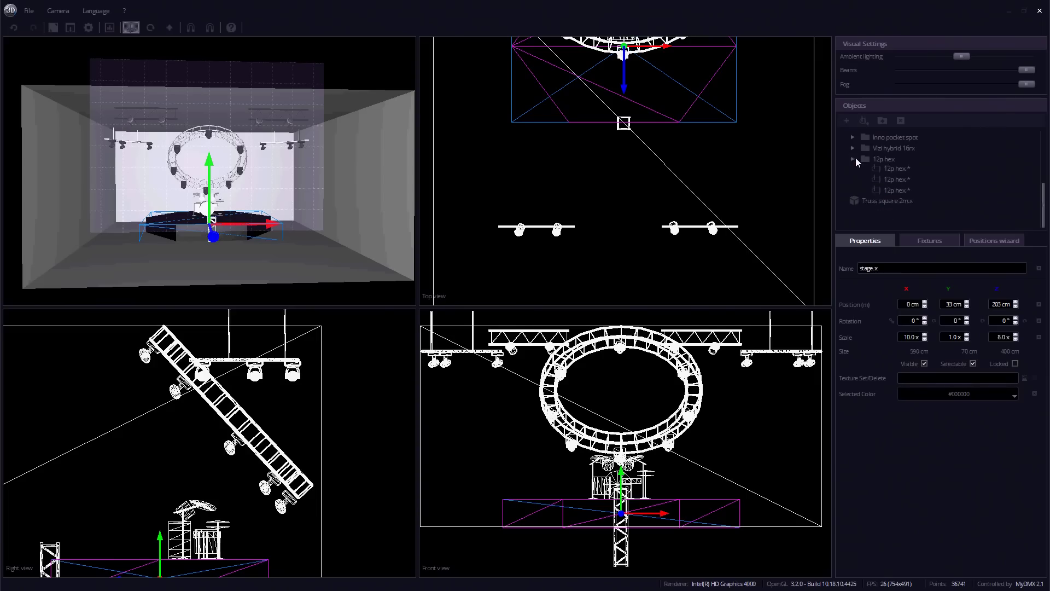
{"action": "left_click", "coordinate": [887, 213]}
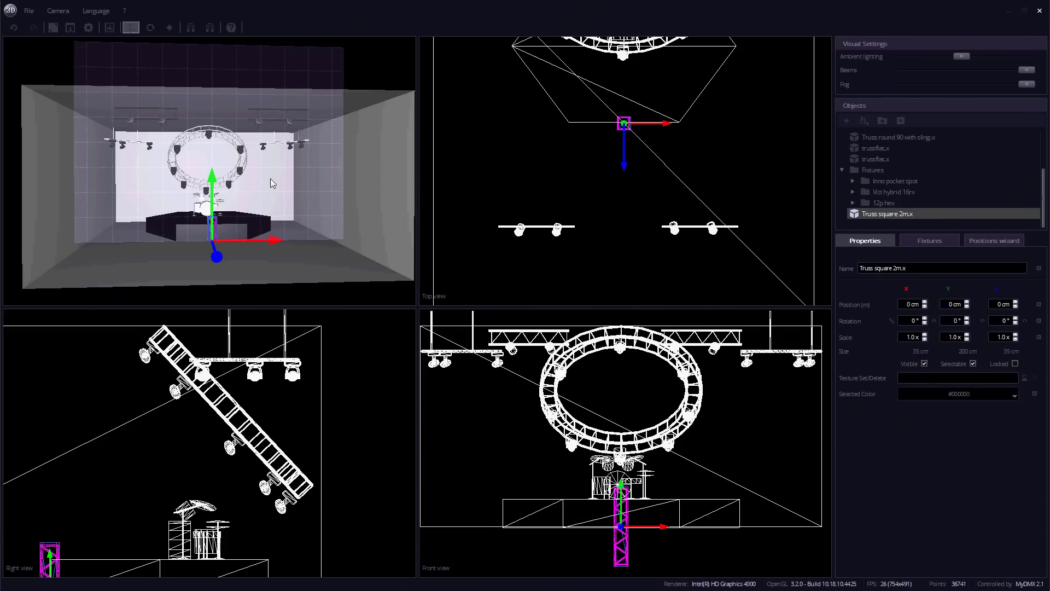
- Raise the square truss to 129 cm on Y and shift it to about 30 cm on X
{"action": "scroll", "coordinate": [230, 163], "scroll_direction": "up", "scroll_amount": 5}
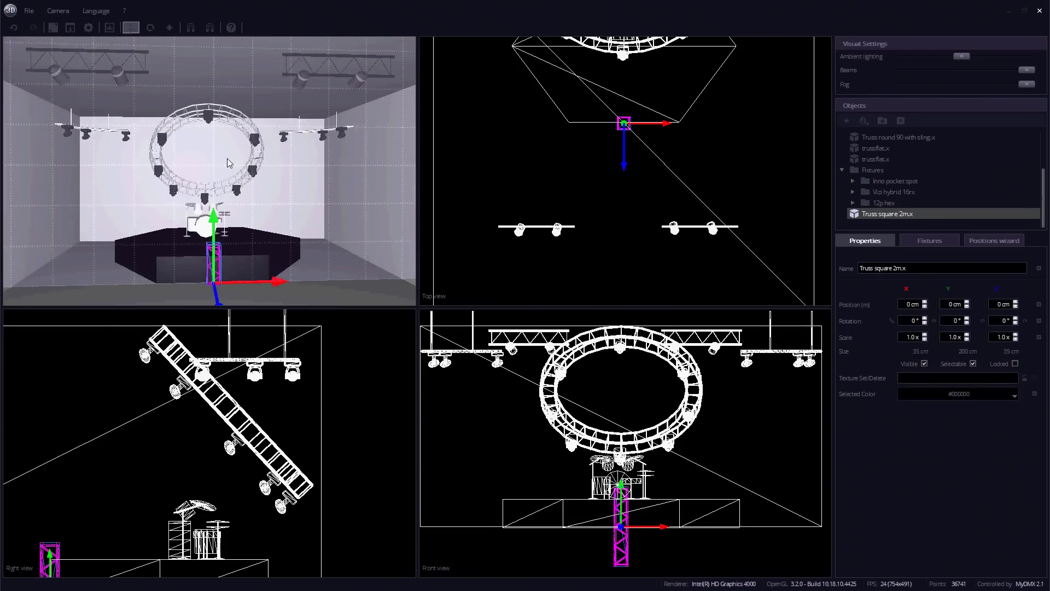
{"action": "scroll", "coordinate": [229, 163], "scroll_direction": "up", "scroll_amount": 1}
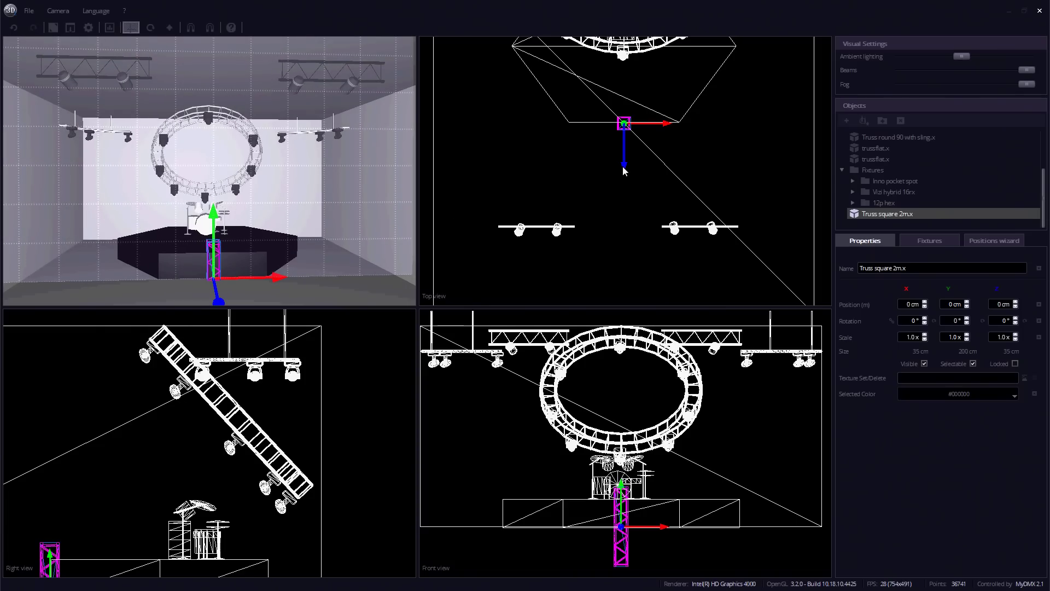
{"action": "left_click_drag", "start_coordinate": [660, 528], "coordinate": [630, 443]}
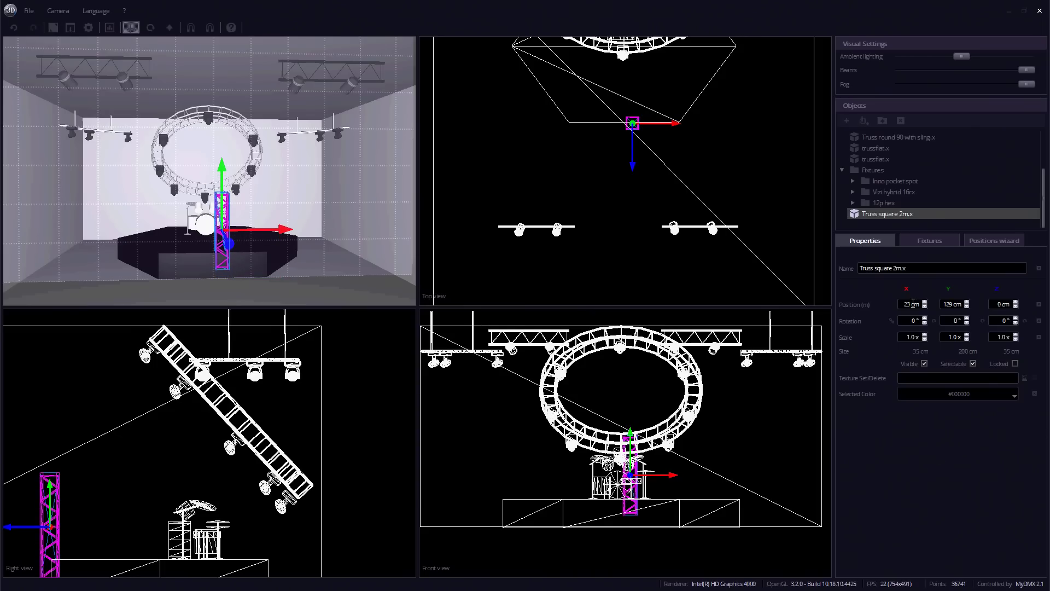
{"action": "scroll", "coordinate": [906, 303], "scroll_direction": "up", "scroll_amount": 20}
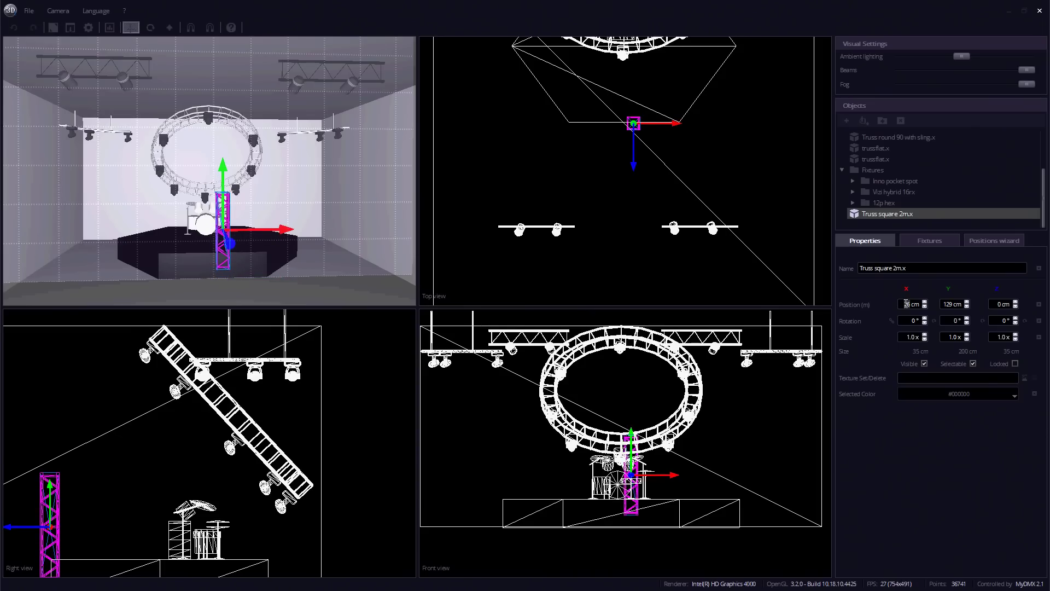
{"action": "scroll", "coordinate": [906, 304], "scroll_direction": "down", "scroll_amount": 10}
{"action": "scroll", "coordinate": [906, 303], "scroll_direction": "down", "scroll_amount": 3}
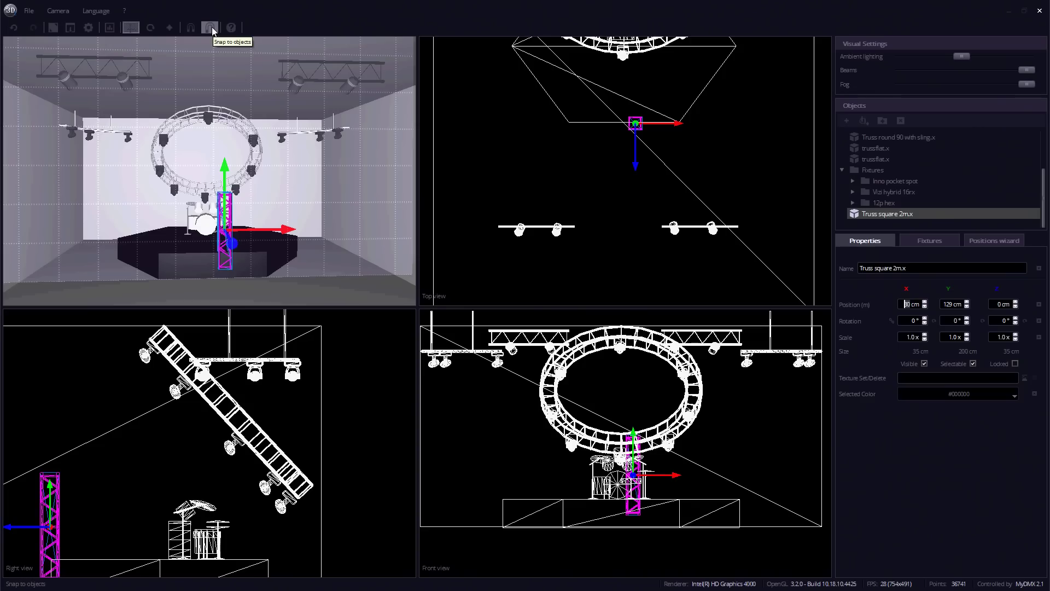
- Turn on snapping and move the square truss to X 100 cm and Y 227 cm
{"action": "left_click", "coordinate": [190, 29]}
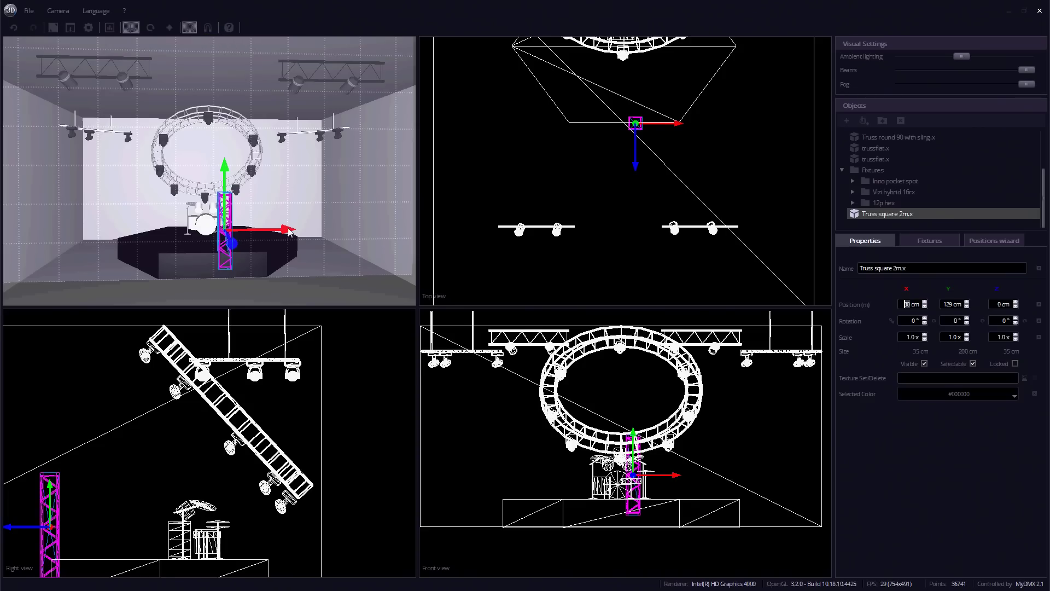
{"action": "mouse_move", "coordinate": [271, 229]}
{"action": "left_mouse_down"}
{"action": "mouse_move", "coordinate": [296, 229]}
{"action": "mouse_move", "coordinate": [250, 229]}
{"action": "mouse_move", "coordinate": [325, 229]}
{"action": "mouse_move", "coordinate": [290, 229]}
{"action": "left_mouse_up"}
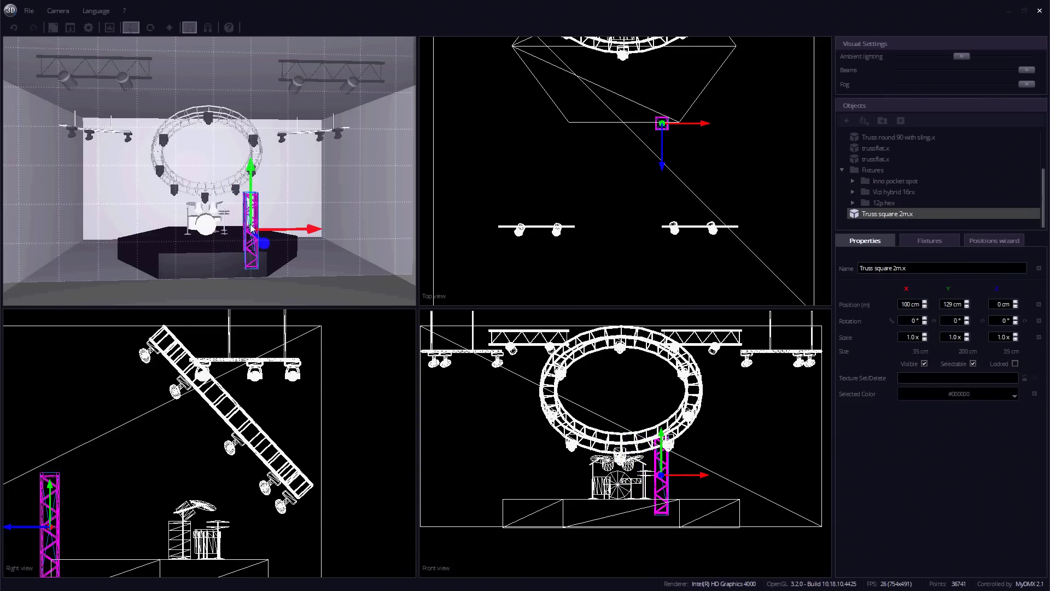
{"action": "left_click_drag", "start_coordinate": [250, 175], "coordinate": [251, 135]}
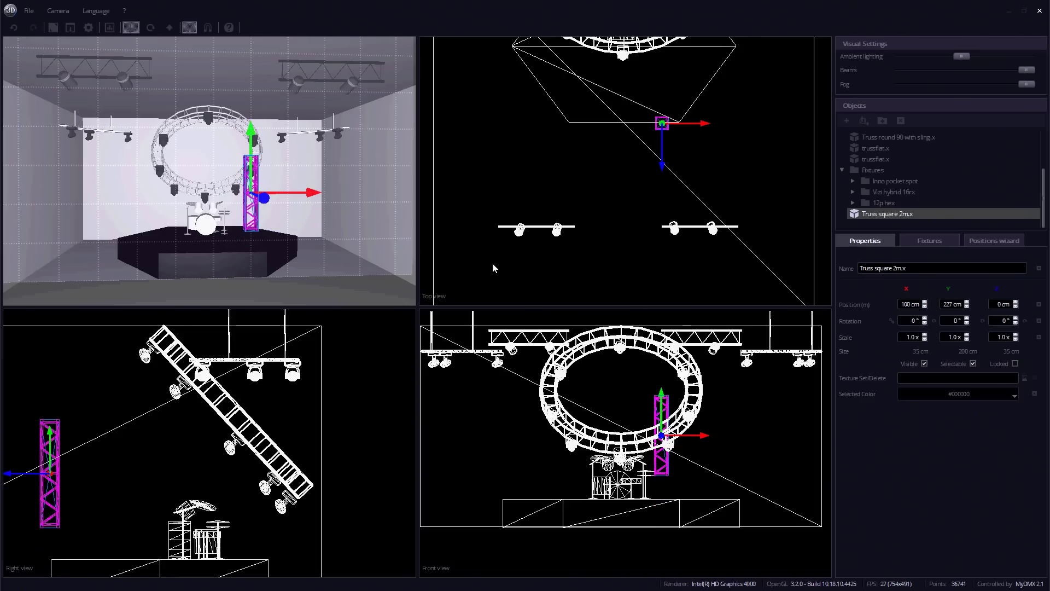
- Rotate the square truss to 90° on X and 90° on Y so it lies horizontally across the stage
{"action": "left_click", "coordinate": [935, 323]}
{"action": "left_click", "coordinate": [934, 322]}
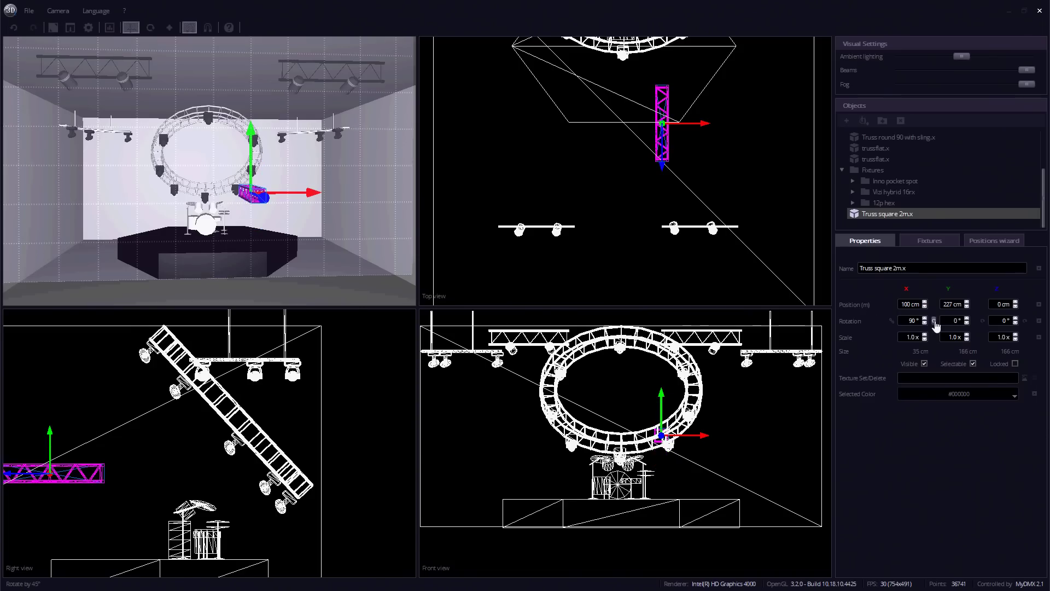
{"action": "left_click", "coordinate": [983, 322]}
{"action": "left_click", "coordinate": [983, 322]}
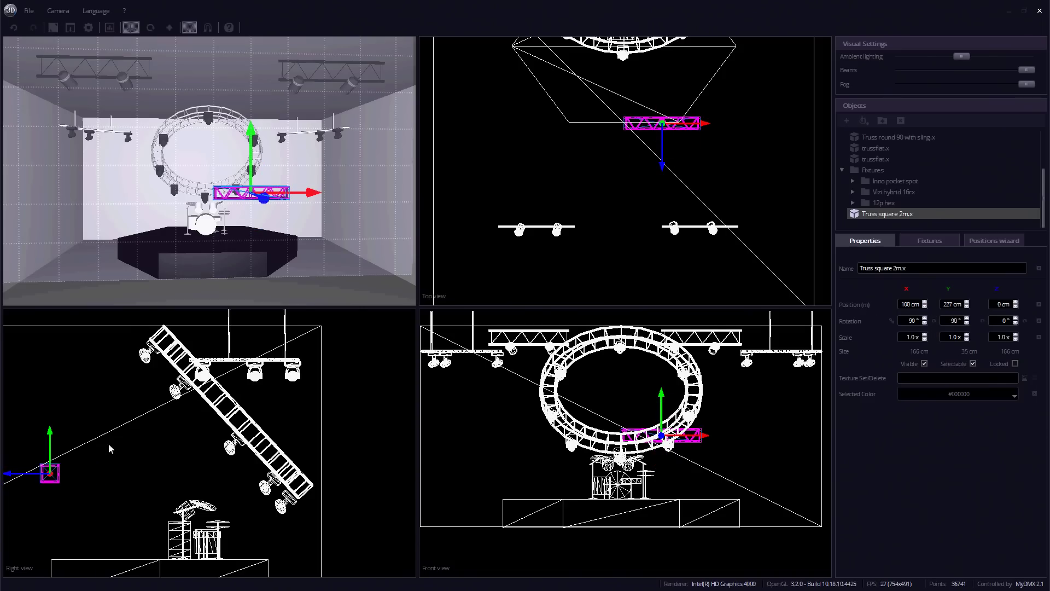
- Reposition the horizontal truss inside the circular truss at X 0 cm, Y 390 cm and Z 181 cm
{"action": "mouse_move", "coordinate": [52, 432]}
{"action": "left_mouse_down"}
{"action": "mouse_move", "coordinate": [51, 336]}
{"action": "mouse_move", "coordinate": [51, 430]}
{"action": "left_mouse_up"}
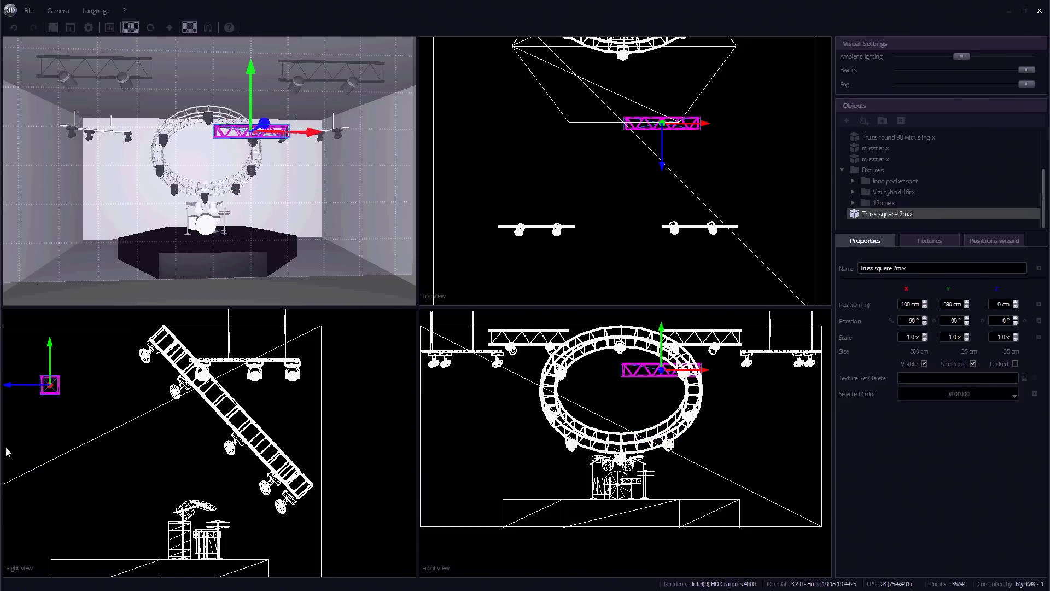
{"action": "mouse_move", "coordinate": [9, 385]}
{"action": "left_mouse_down"}
{"action": "mouse_move", "coordinate": [17, 385]}
{"action": "mouse_move", "coordinate": [9, 385]}
{"action": "left_mouse_up"}
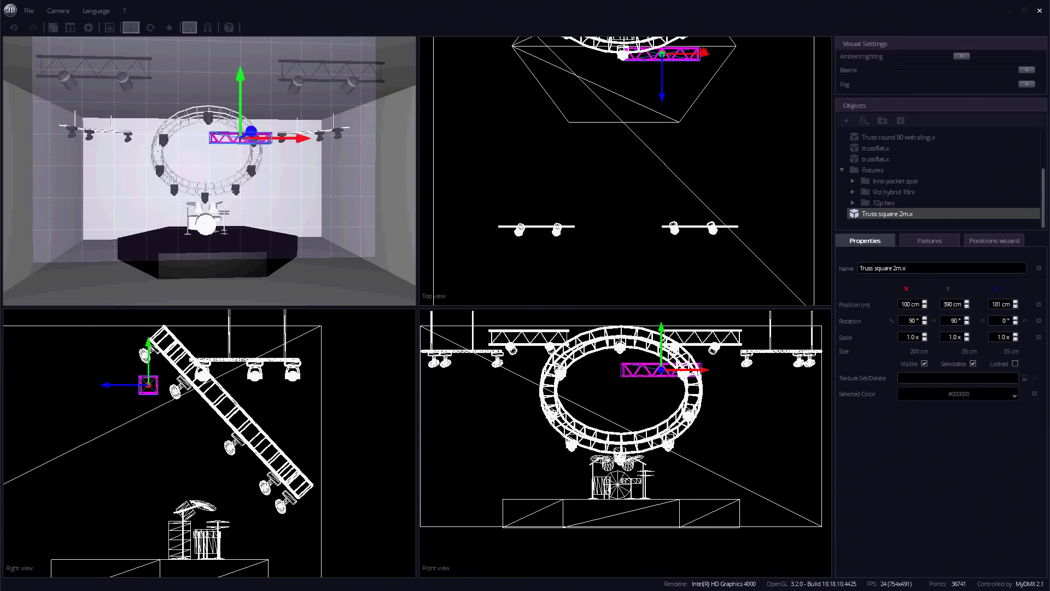
{"action": "left_click_drag", "start_coordinate": [709, 59], "coordinate": [659, 76]}
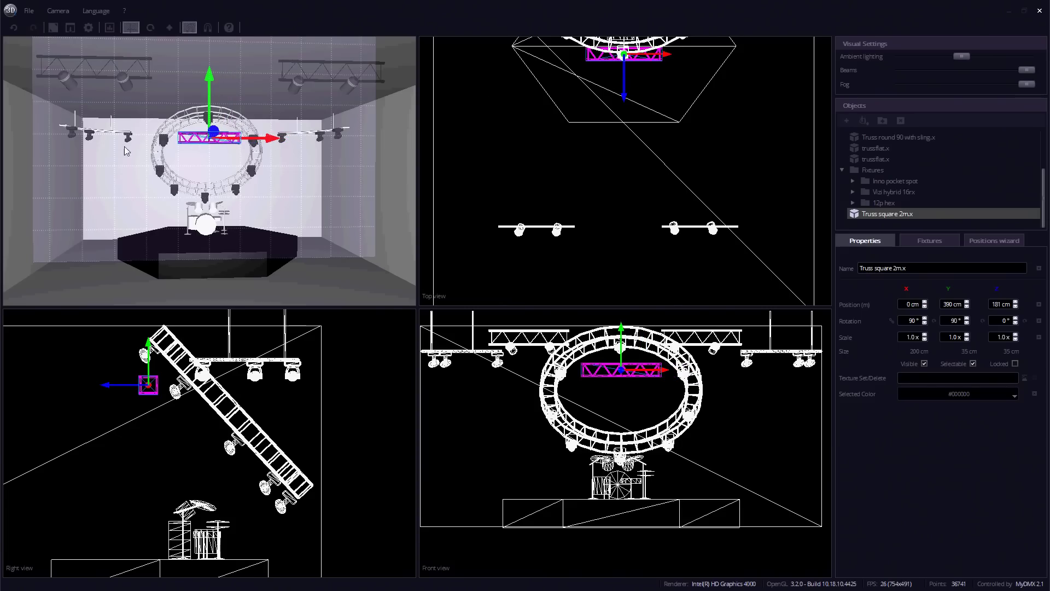
- Delete the Truss square 2m.x object from the scene
{"action": "middle_click_drag", "start_coordinate": [316, 192], "coordinate": [316, 199]}
{"action": "mouse_move", "coordinate": [316, 200]}
{"action": "left_mouse_down"}
{"action": "mouse_move", "coordinate": [314, 189]}
{"action": "mouse_move", "coordinate": [320, 207]}
{"action": "left_mouse_up"}
{"action": "right_click_drag", "start_coordinate": [316, 188], "coordinate": [315, 188]}
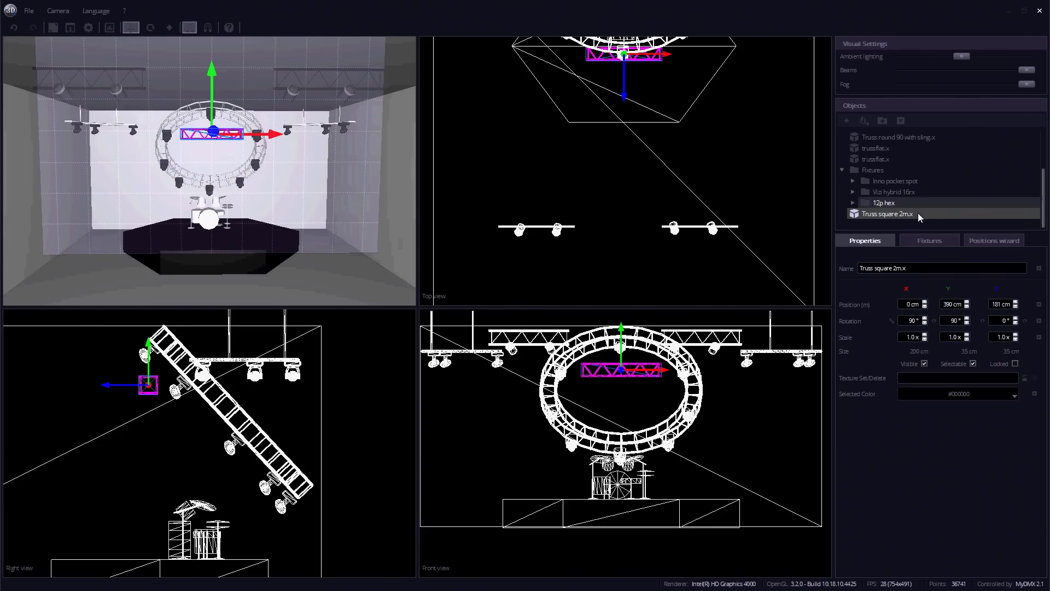
{"action": "right_click", "coordinate": [881, 213]}
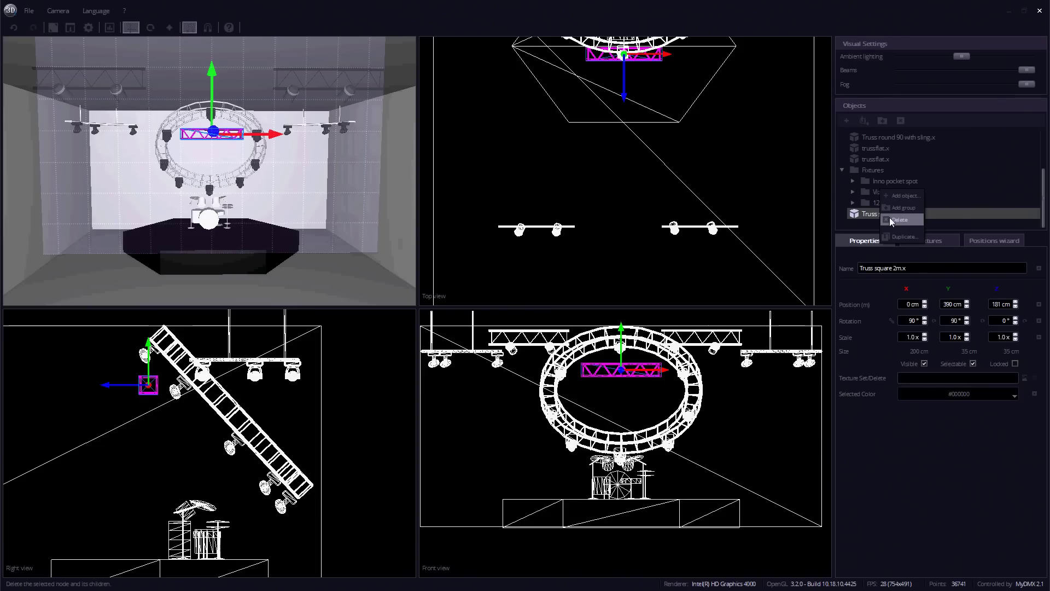
{"action": "left_click", "coordinate": [890, 218]}
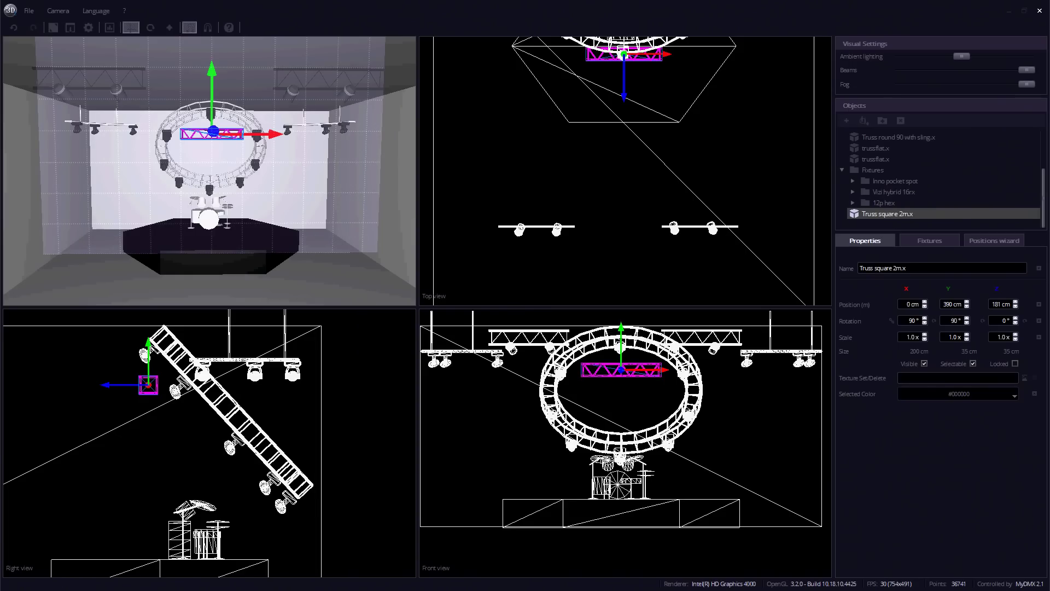
{"action": "key", "text": "Delete"}
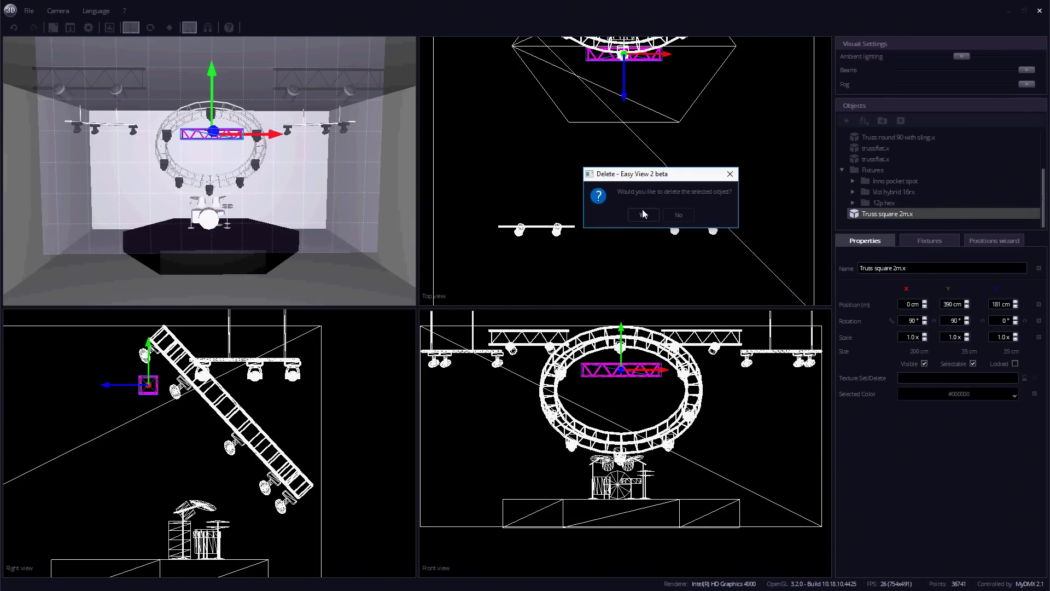
{"action": "left_click", "coordinate": [642, 214]}
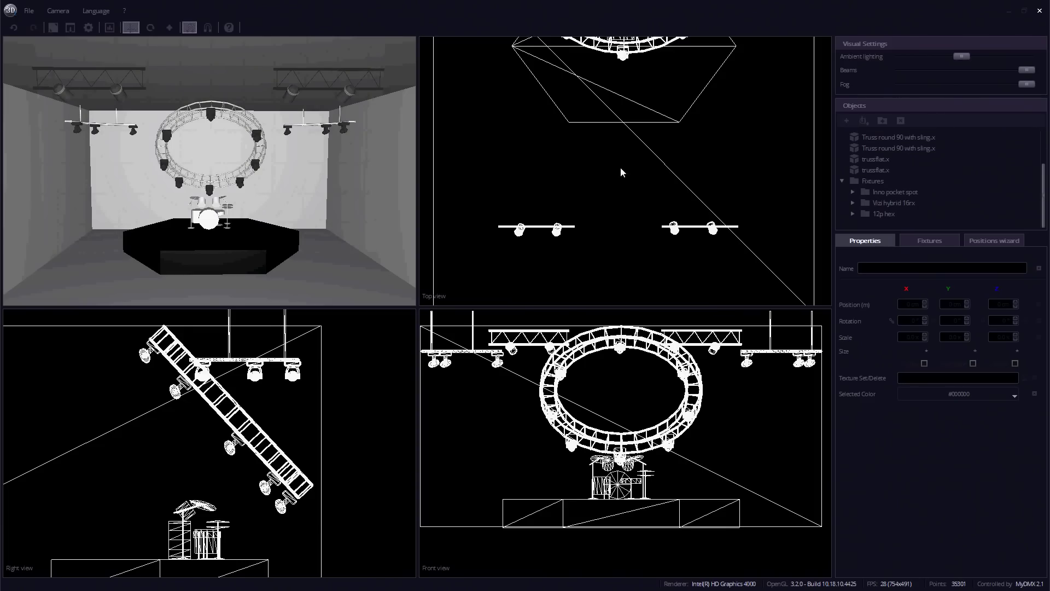
- Zoom and pan the top and front views to examine the stage and truss layout
{"action": "scroll", "coordinate": [620, 177], "scroll_direction": "down", "scroll_amount": 5}
{"action": "scroll", "coordinate": [619, 177], "scroll_direction": "up", "scroll_amount": 7}
{"action": "scroll", "coordinate": [619, 176], "scroll_direction": "down", "scroll_amount": 6}
{"action": "scroll", "coordinate": [619, 176], "scroll_direction": "up", "scroll_amount": 4}
{"action": "scroll", "coordinate": [619, 176], "scroll_direction": "down", "scroll_amount": 1}
{"action": "middle_click_drag", "start_coordinate": [619, 176], "coordinate": [617, 229]}
{"action": "scroll", "coordinate": [631, 99], "scroll_direction": "up", "scroll_amount": 6}
{"action": "scroll", "coordinate": [631, 98], "scroll_direction": "down", "scroll_amount": 4}
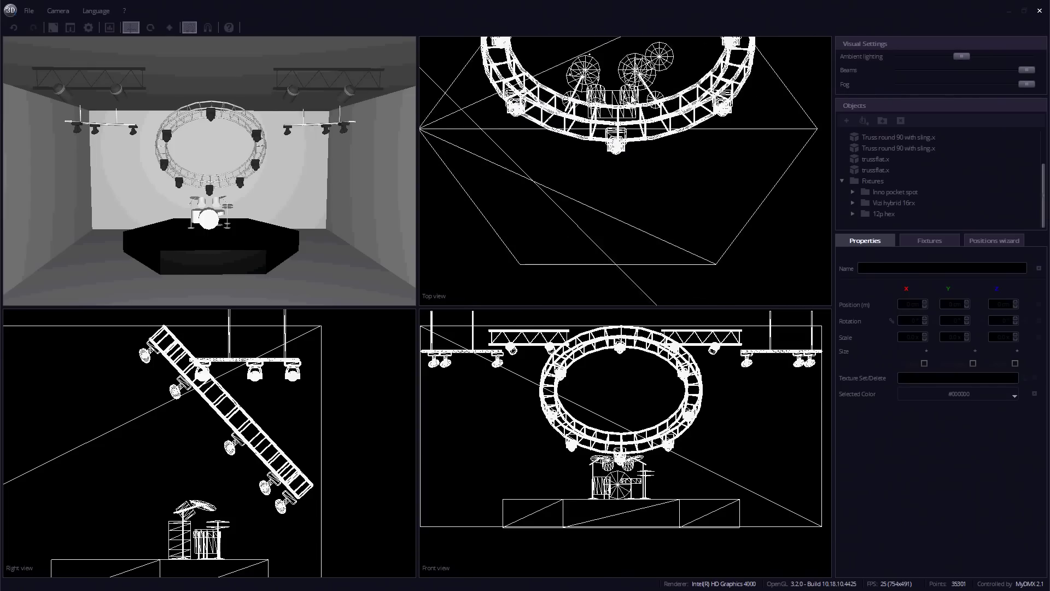
{"action": "scroll", "coordinate": [630, 99], "scroll_direction": "down", "scroll_amount": 2}
{"action": "scroll", "coordinate": [626, 356], "scroll_direction": "up", "scroll_amount": 1}
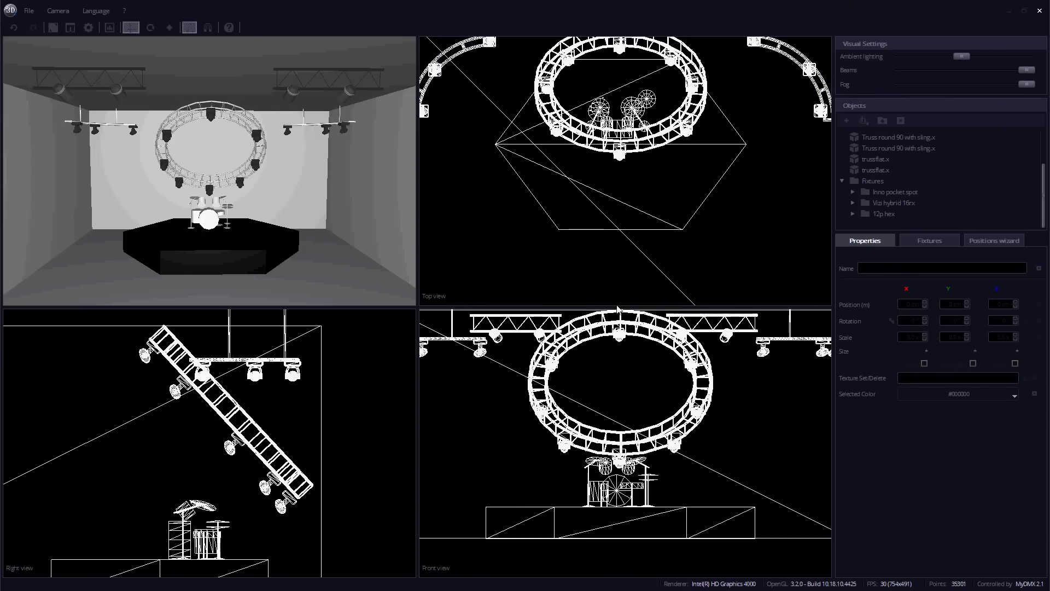
- Examine the circular truss and drum kit up close in the front view
{"action": "scroll", "coordinate": [617, 312], "scroll_direction": "up", "scroll_amount": 4}
{"action": "scroll", "coordinate": [617, 323], "scroll_direction": "down", "scroll_amount": 2}
{"action": "scroll", "coordinate": [616, 331], "scroll_direction": "up", "scroll_amount": 3}
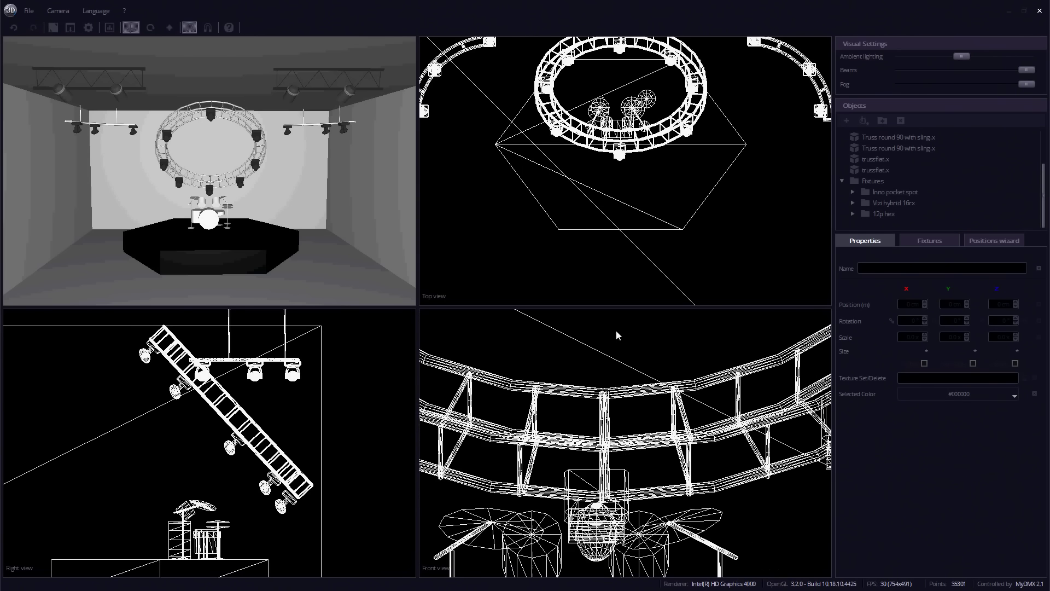
{"action": "scroll", "coordinate": [614, 344], "scroll_direction": "up", "scroll_amount": 1}
{"action": "scroll", "coordinate": [613, 350], "scroll_direction": "down", "scroll_amount": 3}
{"action": "scroll", "coordinate": [614, 352], "scroll_direction": "down", "scroll_amount": 3}
{"action": "scroll", "coordinate": [614, 352], "scroll_direction": "up", "scroll_amount": 5}
{"action": "scroll", "coordinate": [613, 351], "scroll_direction": "down", "scroll_amount": 4}
{"action": "scroll", "coordinate": [621, 377], "scroll_direction": "up", "scroll_amount": 1}
{"action": "scroll", "coordinate": [619, 373], "scroll_direction": "up", "scroll_amount": 3}
{"action": "middle_click_drag", "start_coordinate": [620, 373], "coordinate": [616, 393]}
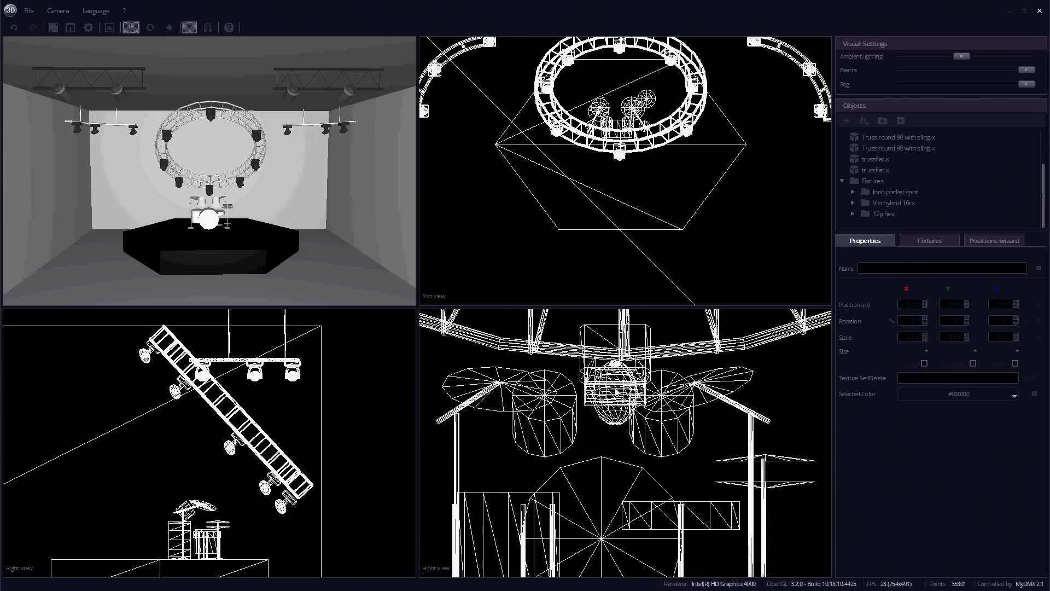
- Select the vizi hybrid 16rx fixture above the drum kit and inspect it in the front view
{"action": "left_click", "coordinate": [616, 392]}
{"action": "scroll", "coordinate": [622, 365], "scroll_direction": "up", "scroll_amount": 5}
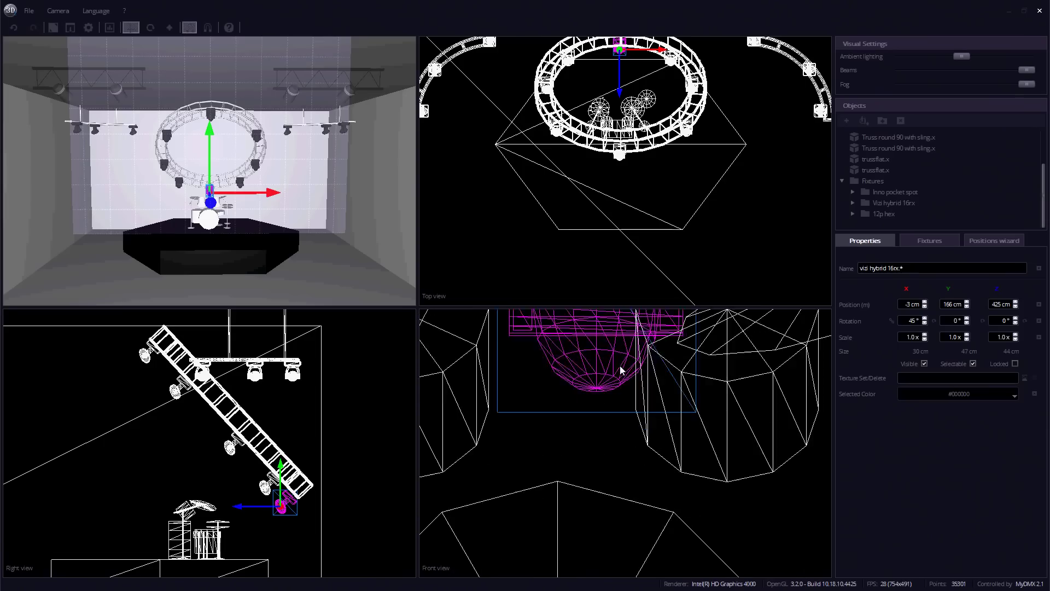
{"action": "scroll", "coordinate": [621, 367], "scroll_direction": "down", "scroll_amount": 4}
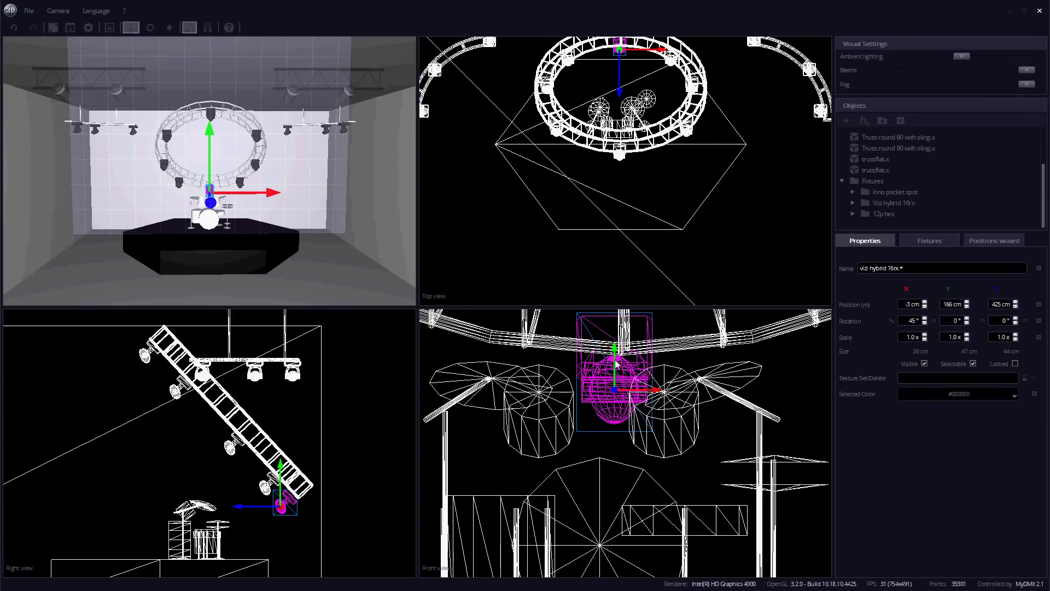
{"action": "scroll", "coordinate": [605, 372], "scroll_direction": "down", "scroll_amount": 6}
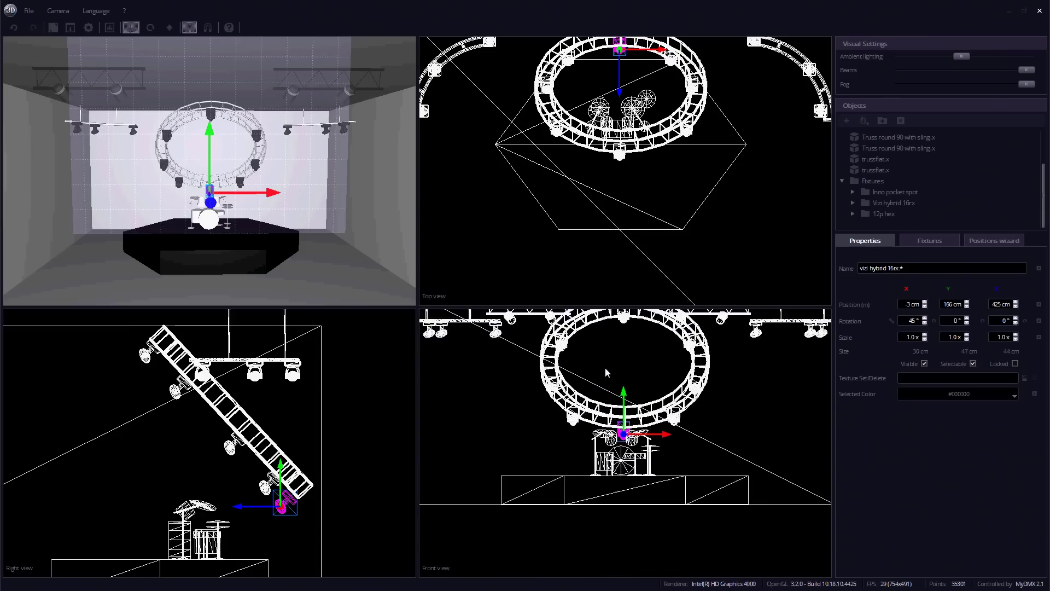
{"action": "scroll", "coordinate": [605, 367], "scroll_direction": "up", "scroll_amount": 3}
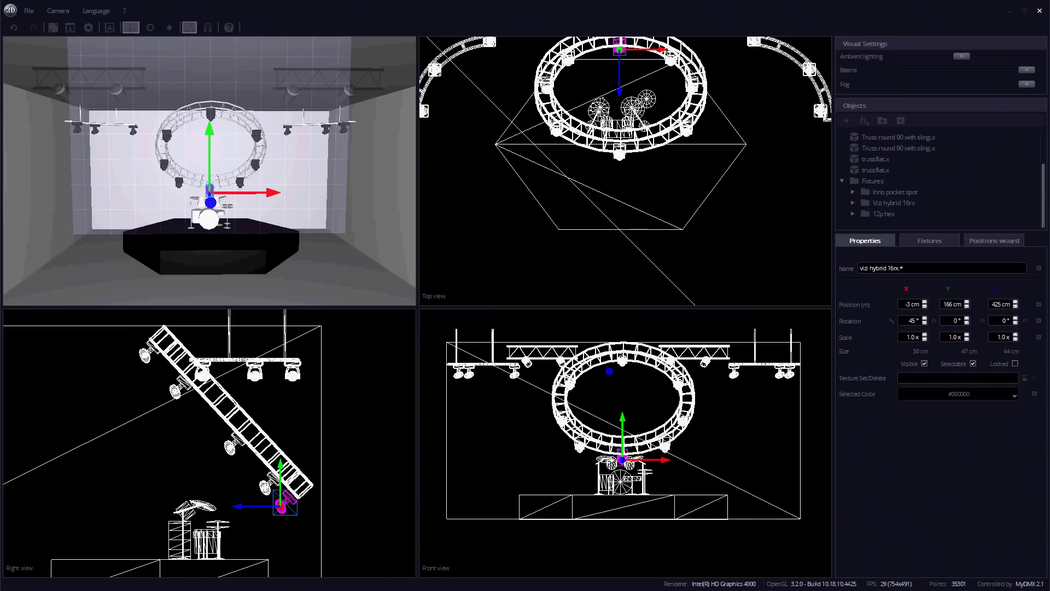
{"action": "scroll", "coordinate": [613, 369], "scroll_direction": "up", "scroll_amount": 2}
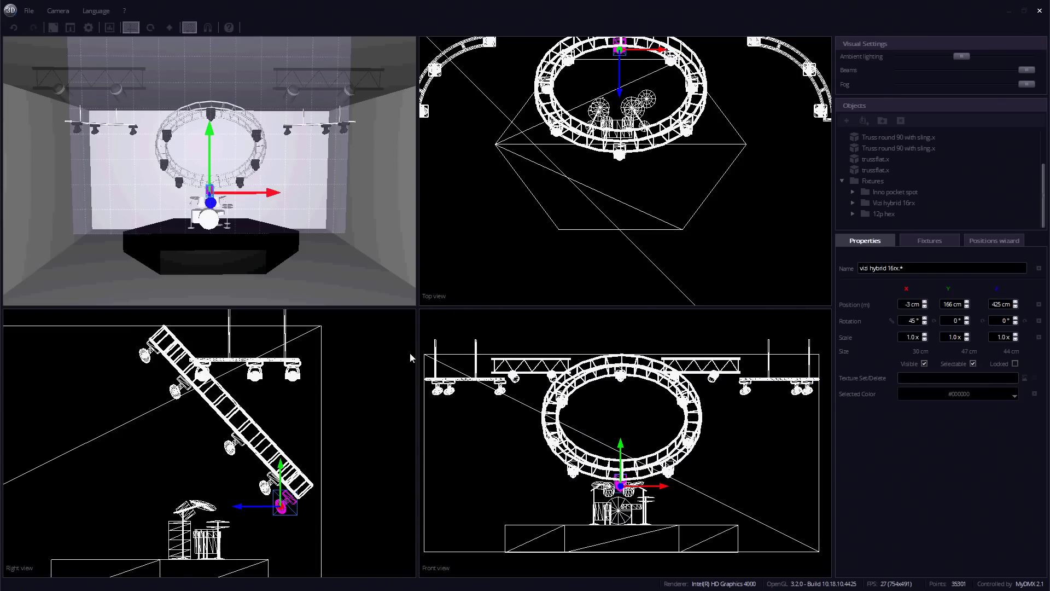
- Frame the whole stage in the right view and clear the fixture selection
{"action": "scroll", "coordinate": [289, 409], "scroll_direction": "up", "scroll_amount": 3}
{"action": "scroll", "coordinate": [289, 405], "scroll_direction": "down", "scroll_amount": 4}
{"action": "scroll", "coordinate": [296, 402], "scroll_direction": "up", "scroll_amount": 2}
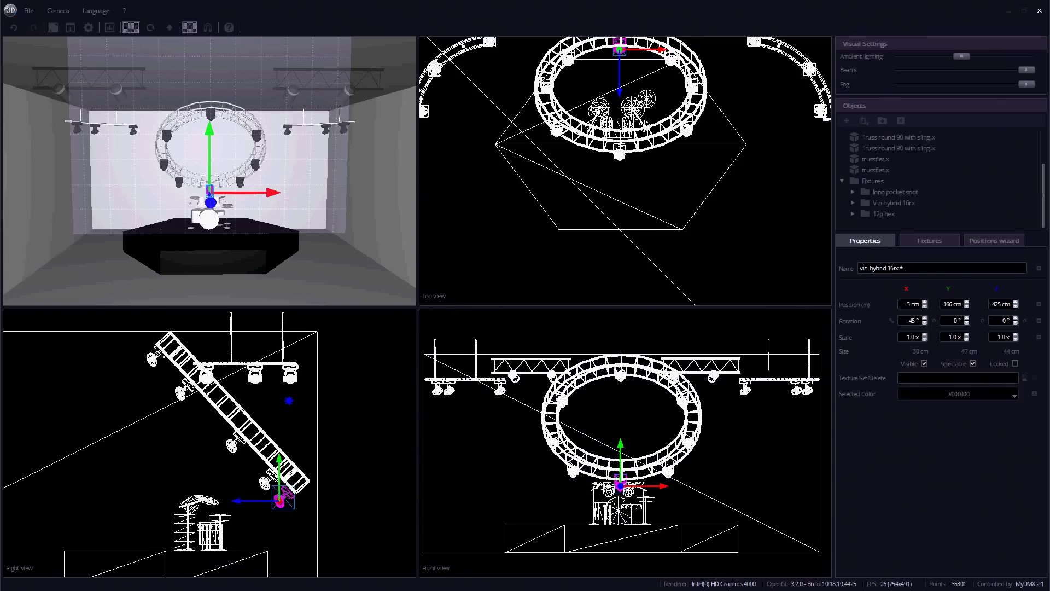
{"action": "scroll", "coordinate": [290, 405], "scroll_direction": "down", "scroll_amount": 3}
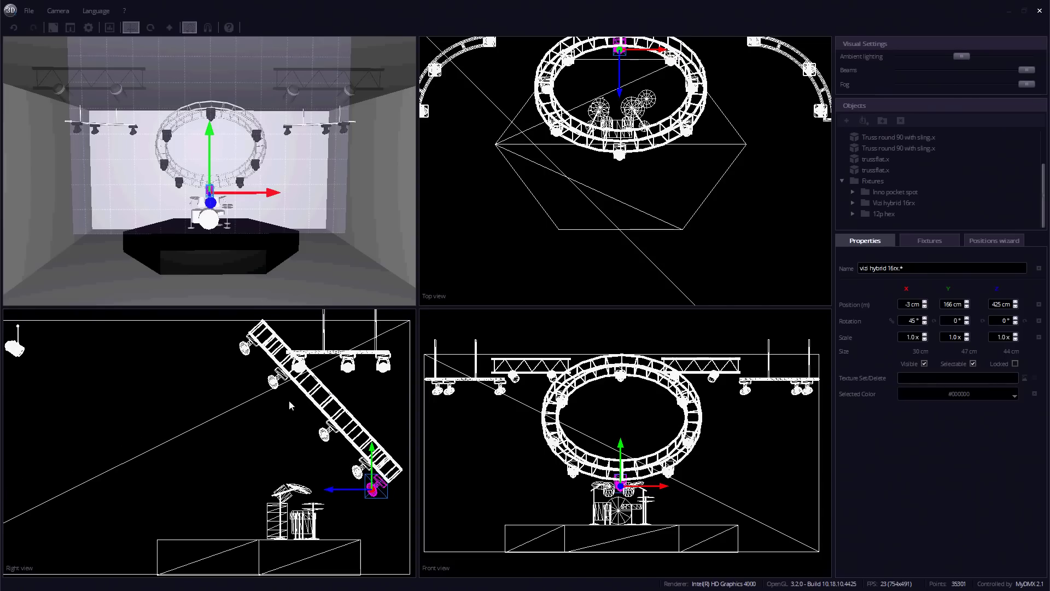
{"action": "scroll", "coordinate": [289, 405], "scroll_direction": "down", "scroll_amount": 1}
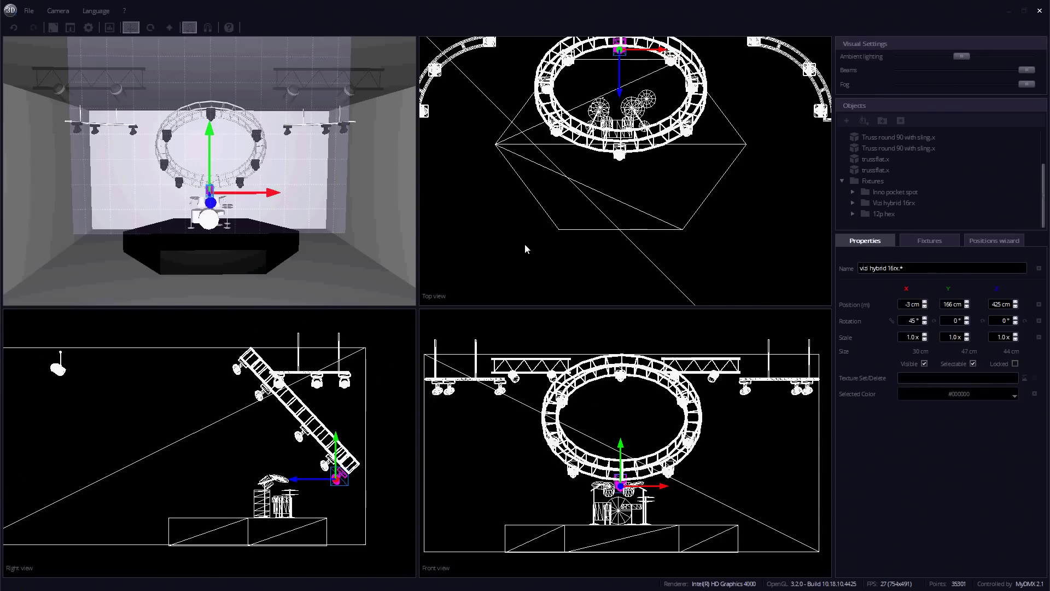
{"action": "left_click", "coordinate": [457, 193]}
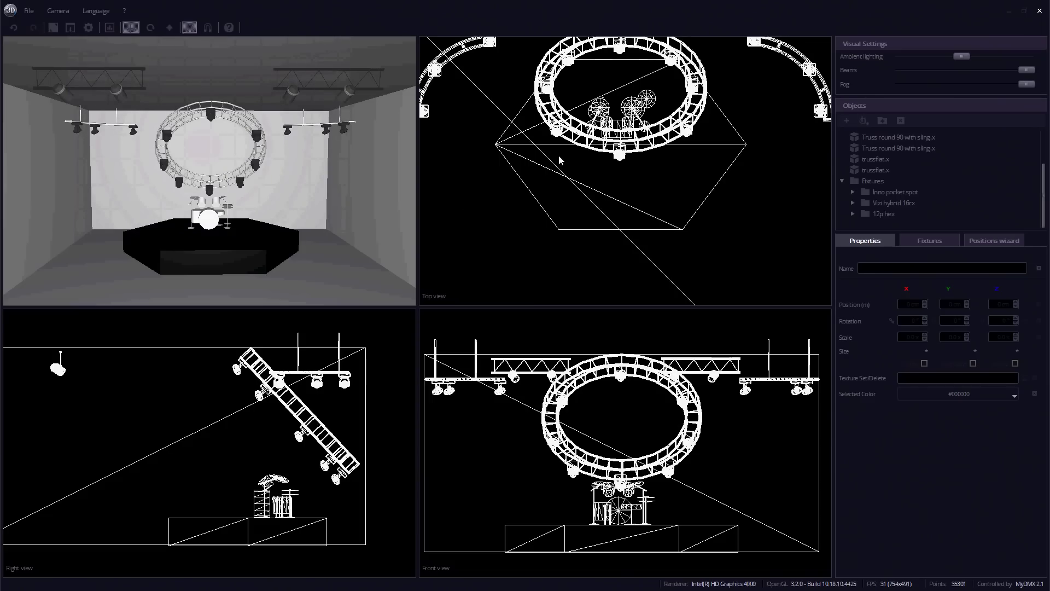
- Show only the 3D view in a reduced visualizer window and play New Scene live in MyDMX
{"action": "left_click", "coordinate": [53, 28]}
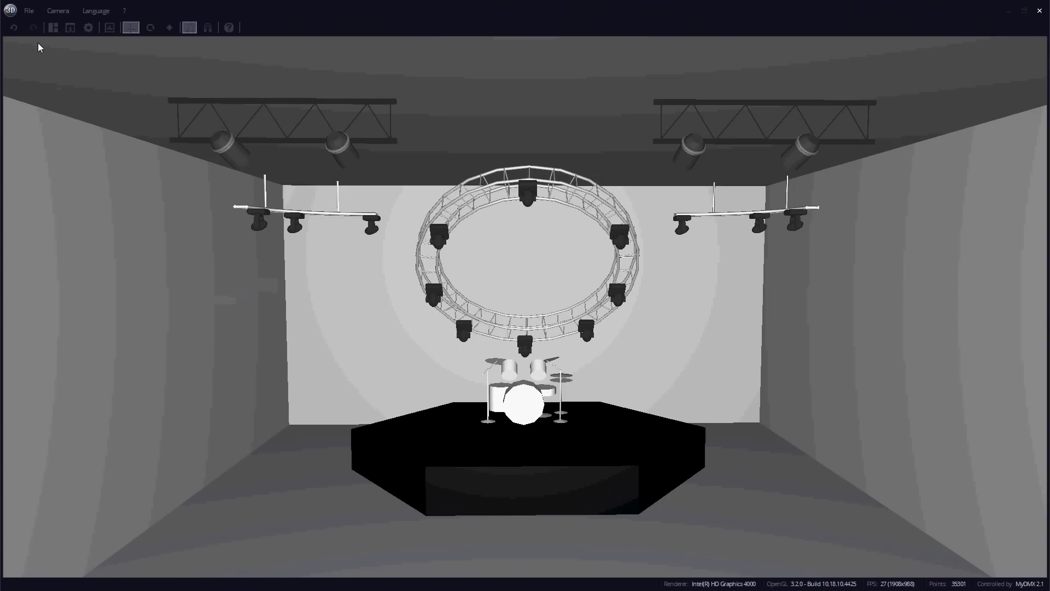
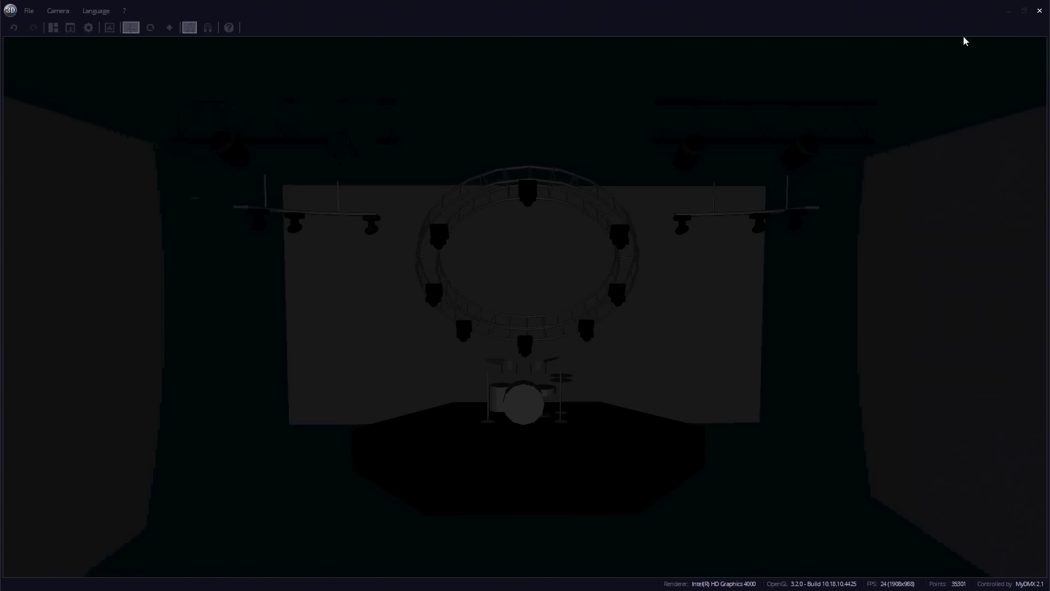
{"action": "left_click", "coordinate": [1025, 11]}
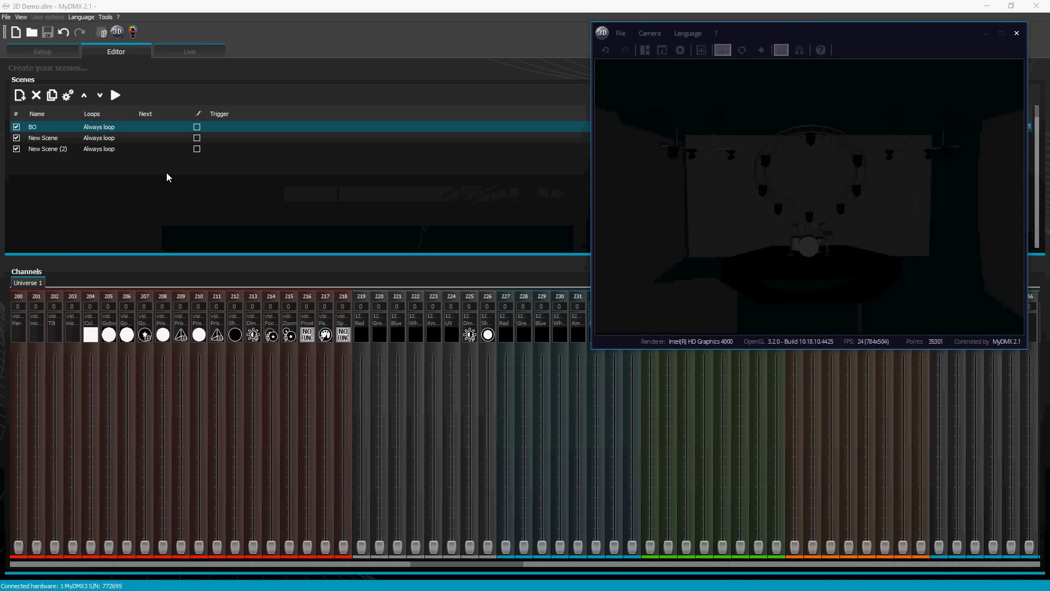
{"action": "left_click", "coordinate": [189, 52]}
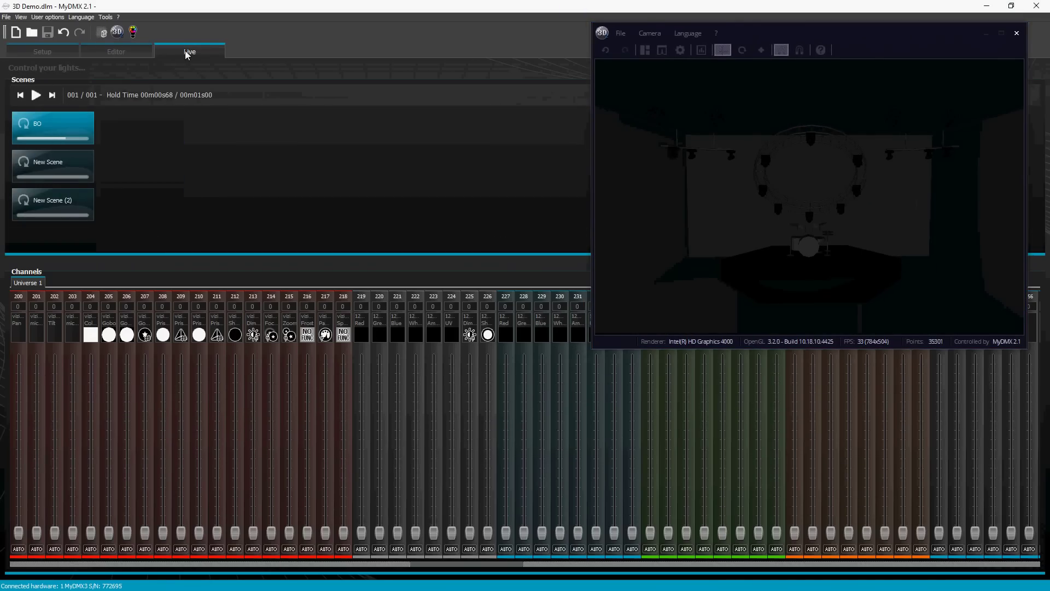
{"action": "left_click", "coordinate": [49, 173]}
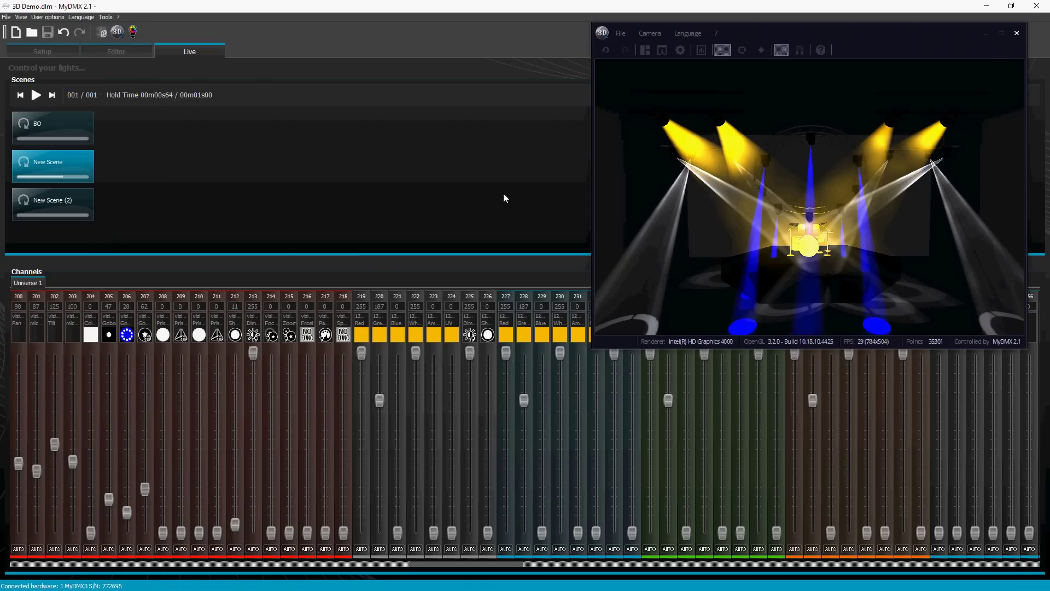
- Maximize the visualizer and orbit the camera to see the whole lit stage
{"action": "left_click", "coordinate": [1001, 34]}
{"action": "left_click_drag", "start_coordinate": [720, 168], "coordinate": [561, 320]}
{"action": "scroll", "coordinate": [513, 281], "scroll_direction": "down", "scroll_amount": 2}
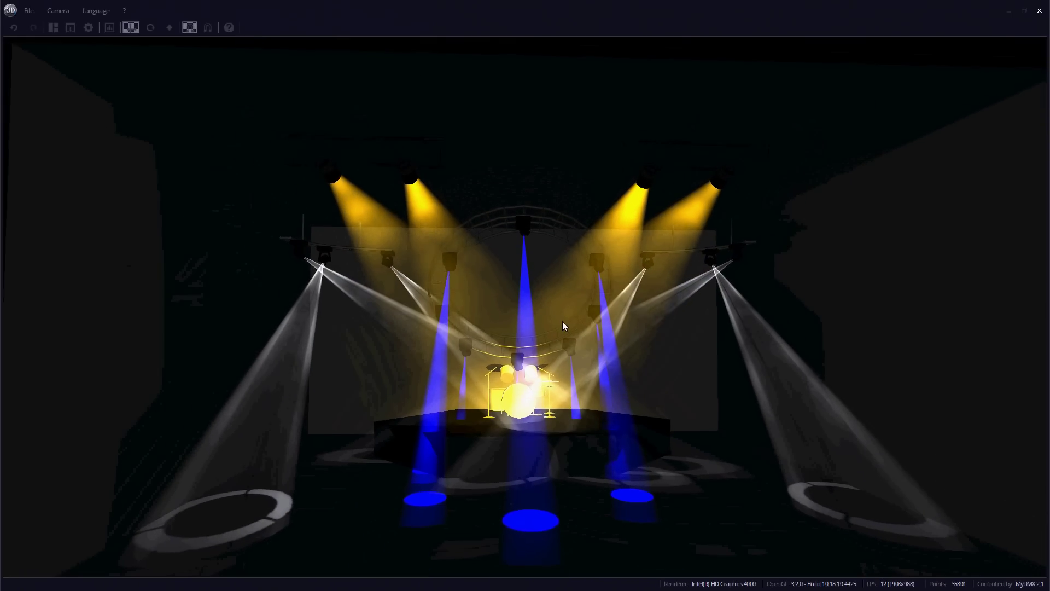
- Try a much lower fog level in the four-view layout and return fog and beams to maximum
{"action": "left_click", "coordinate": [53, 27]}
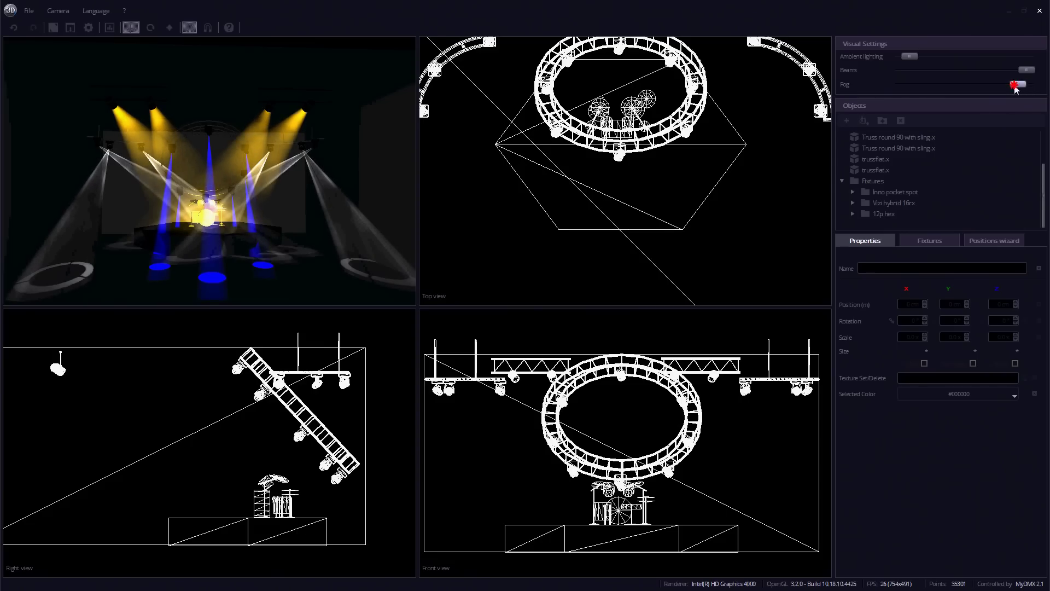
{"action": "left_click_drag", "start_coordinate": [1014, 87], "coordinate": [903, 91]}
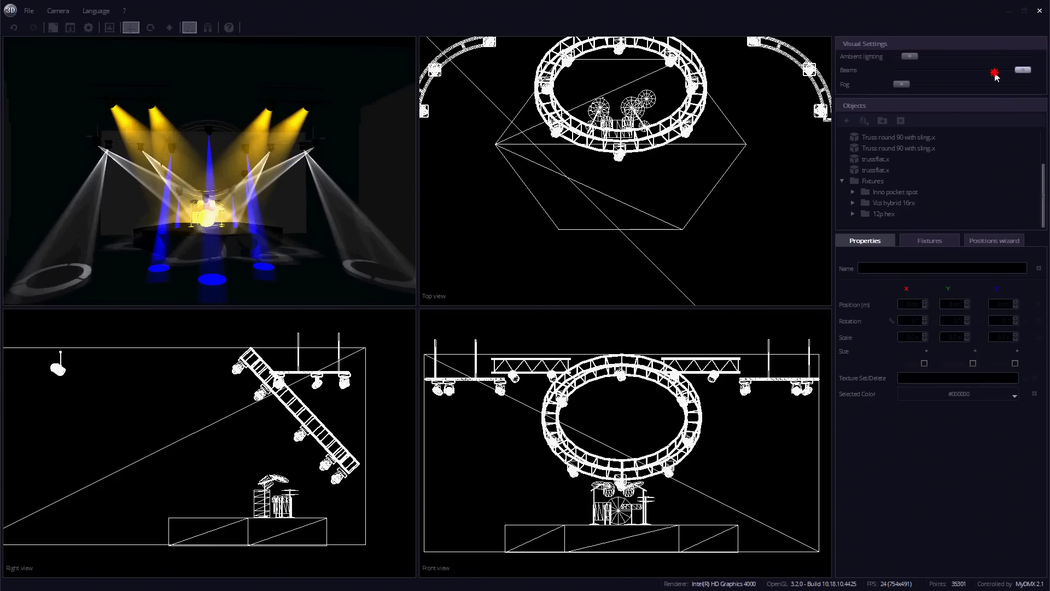
{"action": "left_click_drag", "start_coordinate": [996, 76], "coordinate": [1046, 61]}
{"action": "left_click_drag", "start_coordinate": [906, 84], "coordinate": [1046, 101]}
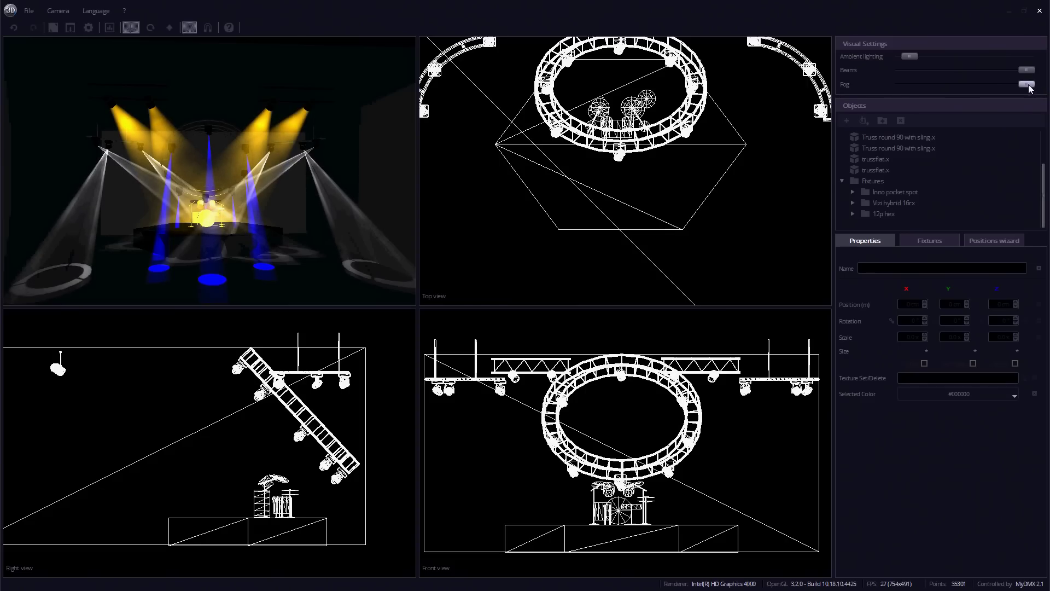
{"action": "left_click_drag", "start_coordinate": [1026, 84], "coordinate": [1048, 89]}
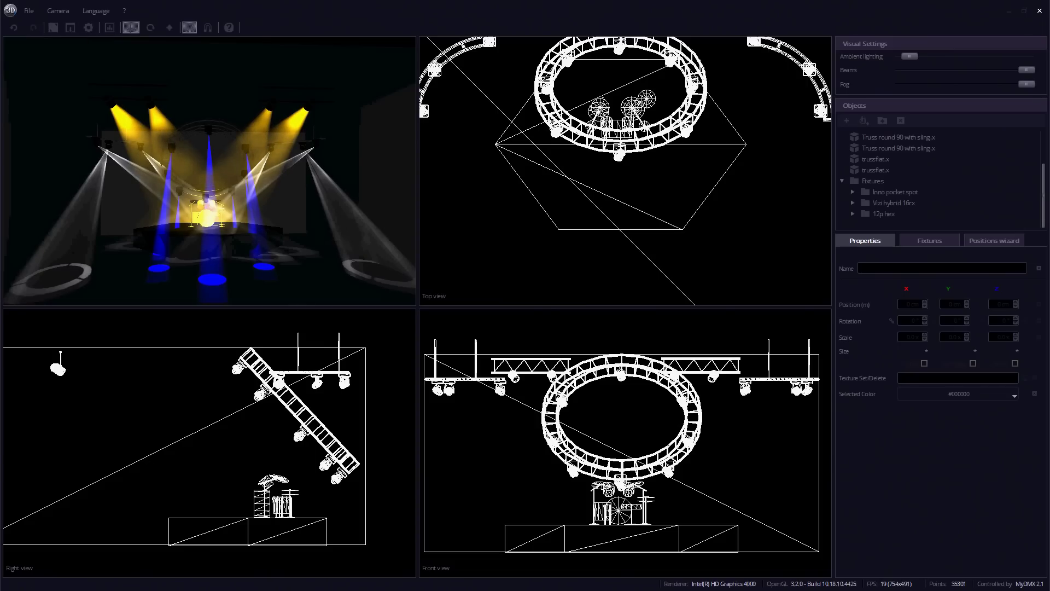
- Review the stage size, grid and rendering settings without changing them, and return to the full 3D live view
{"action": "left_click_drag", "start_coordinate": [558, 216], "coordinate": [571, 170]}
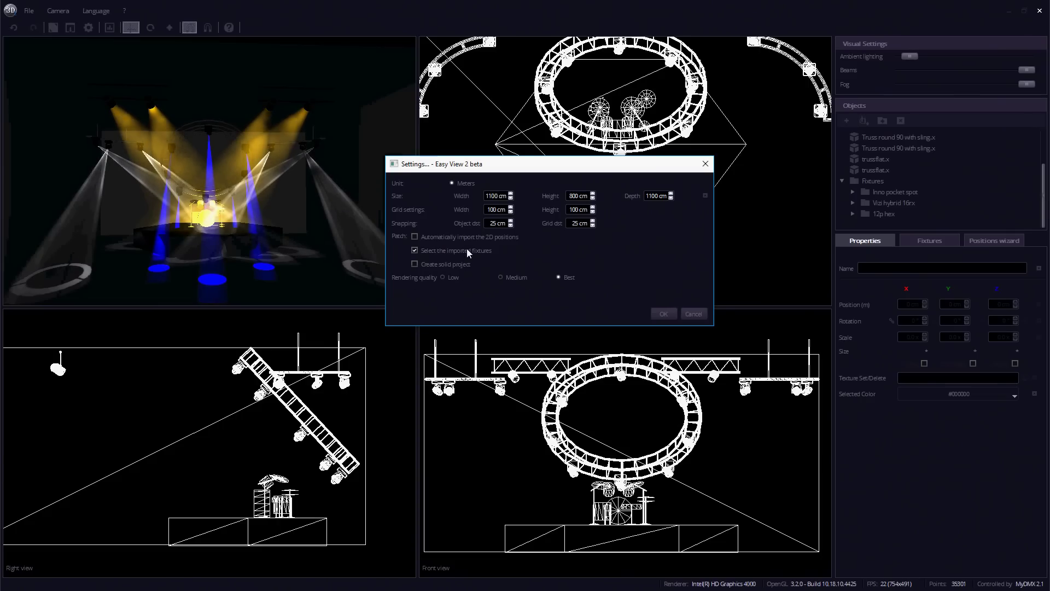
{"action": "left_click", "coordinate": [692, 314]}
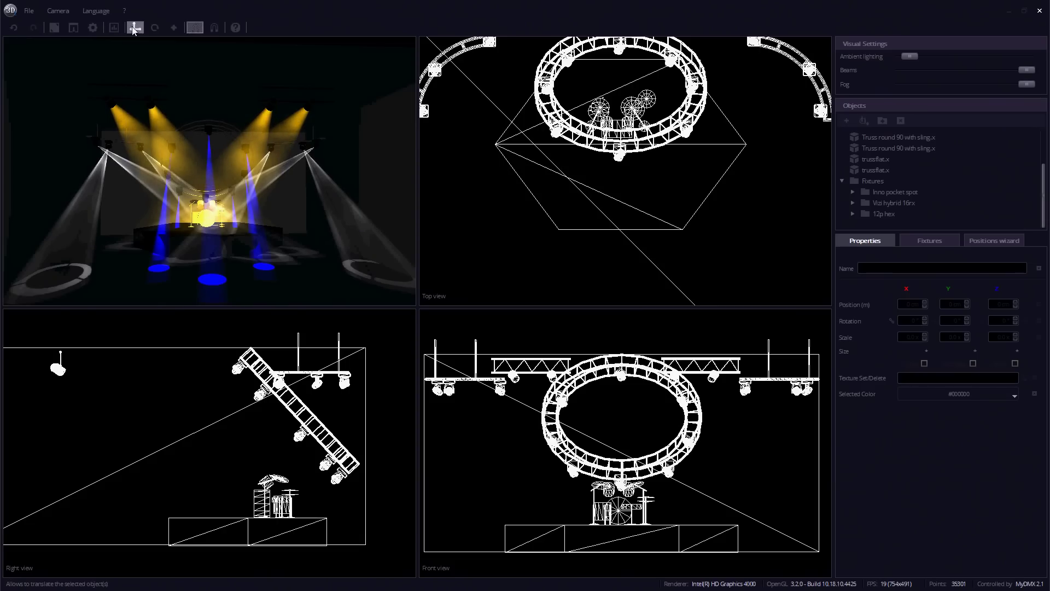
{"action": "left_click", "coordinate": [54, 27]}
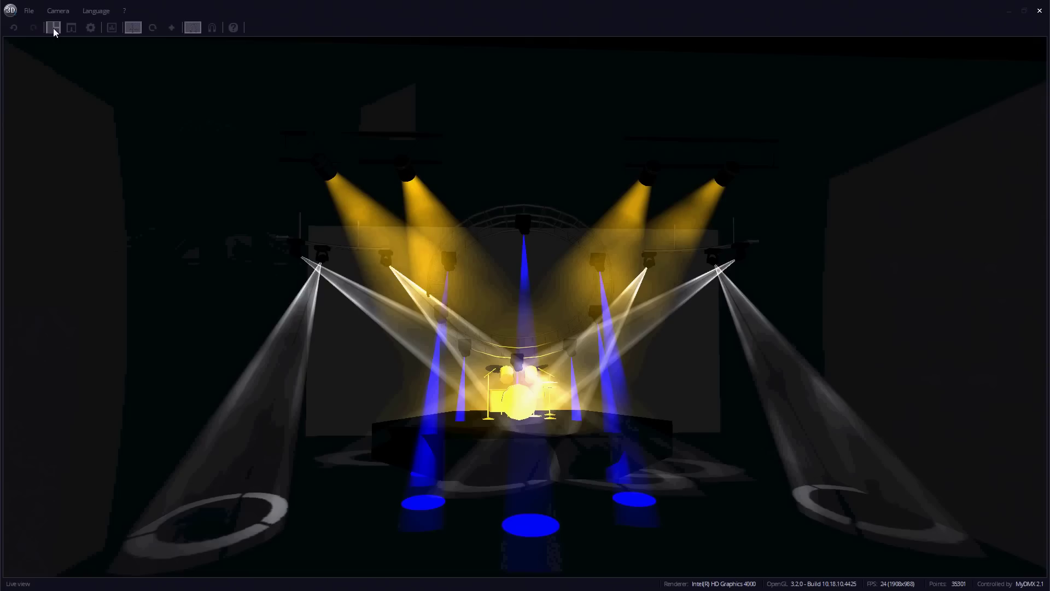
- Lower the ambient lighting to its minimum in the reduced visualizer window and return to the 3D live view
{"action": "left_click", "coordinate": [1025, 10]}
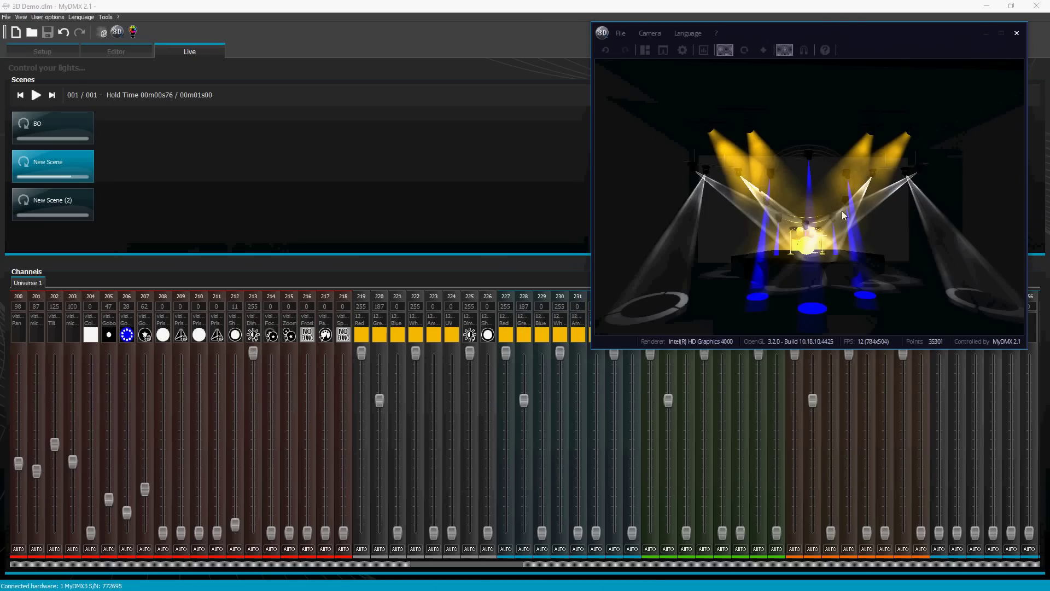
{"action": "left_click", "coordinate": [644, 49]}
{"action": "left_click_drag", "start_coordinate": [886, 79], "coordinate": [856, 79]}
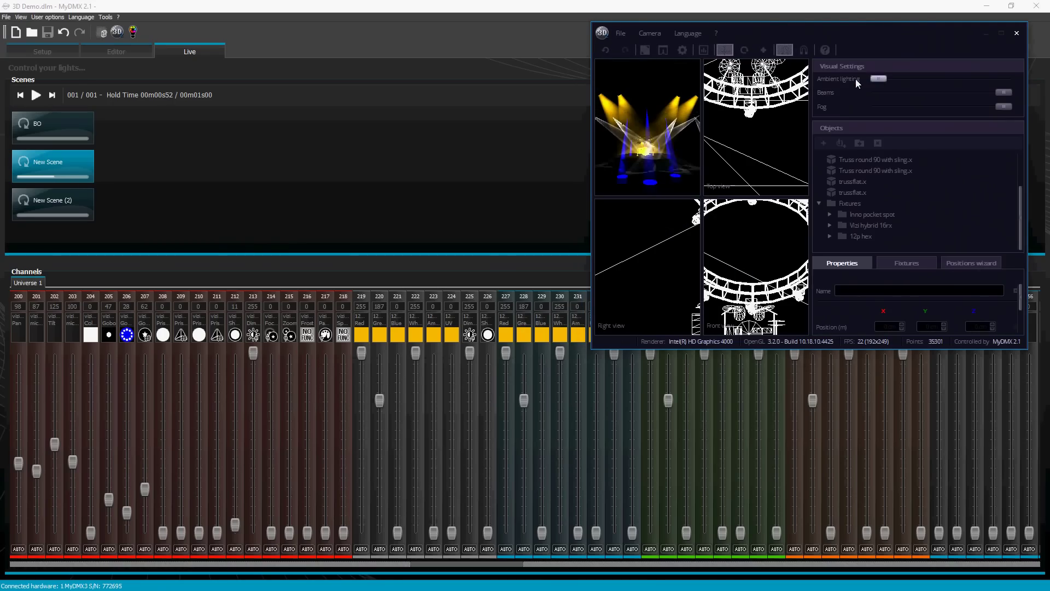
{"action": "left_click", "coordinate": [647, 50]}
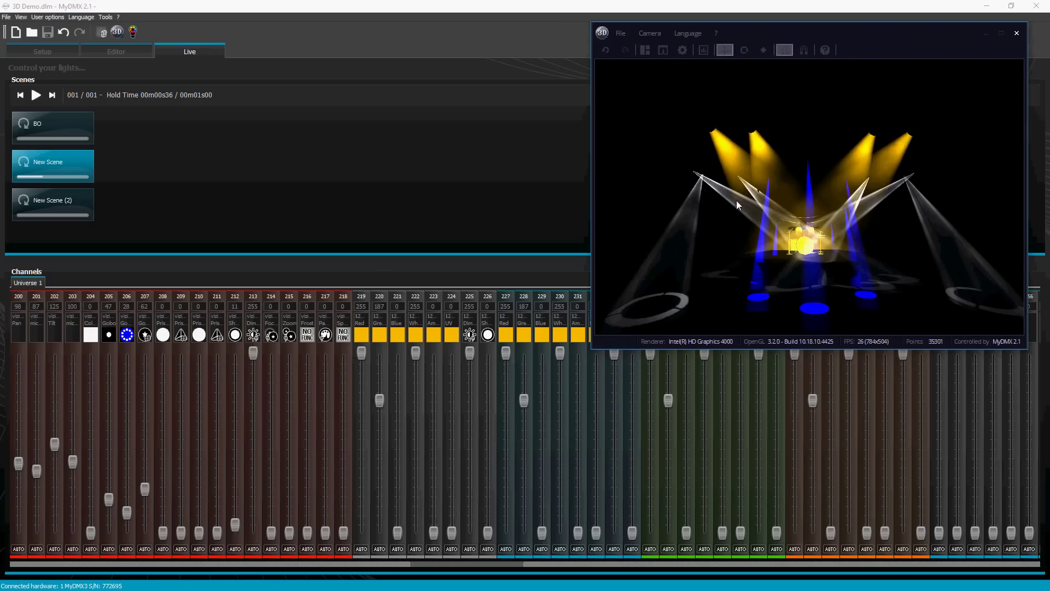
- Play New Scene (2) and watch it from several camera angles in the maximized and reduced visualizer
{"action": "left_click", "coordinate": [53, 204]}
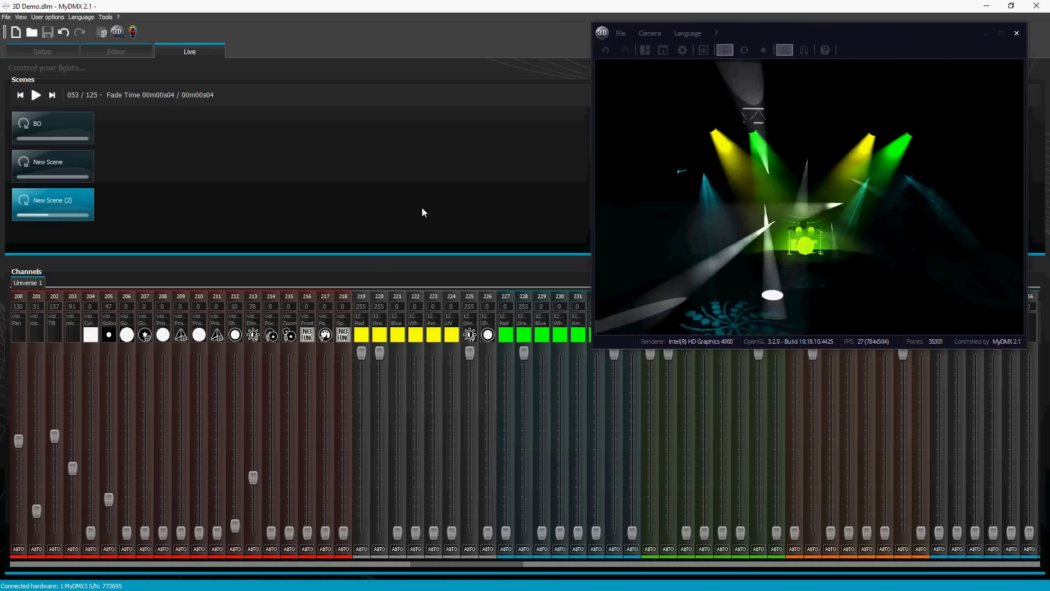
{"action": "mouse_move", "coordinate": [784, 188]}
{"action": "left_mouse_down"}
{"action": "mouse_move", "coordinate": [853, 191]}
{"action": "mouse_move", "coordinate": [802, 189]}
{"action": "mouse_move", "coordinate": [811, 187]}
{"action": "left_mouse_up"}
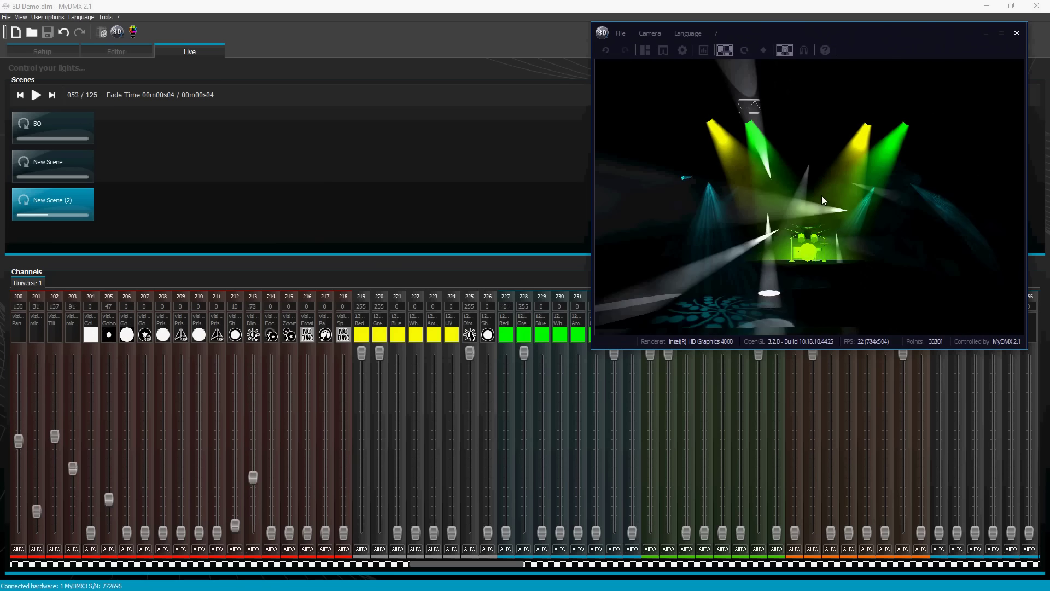
{"action": "left_click", "coordinate": [1001, 32]}
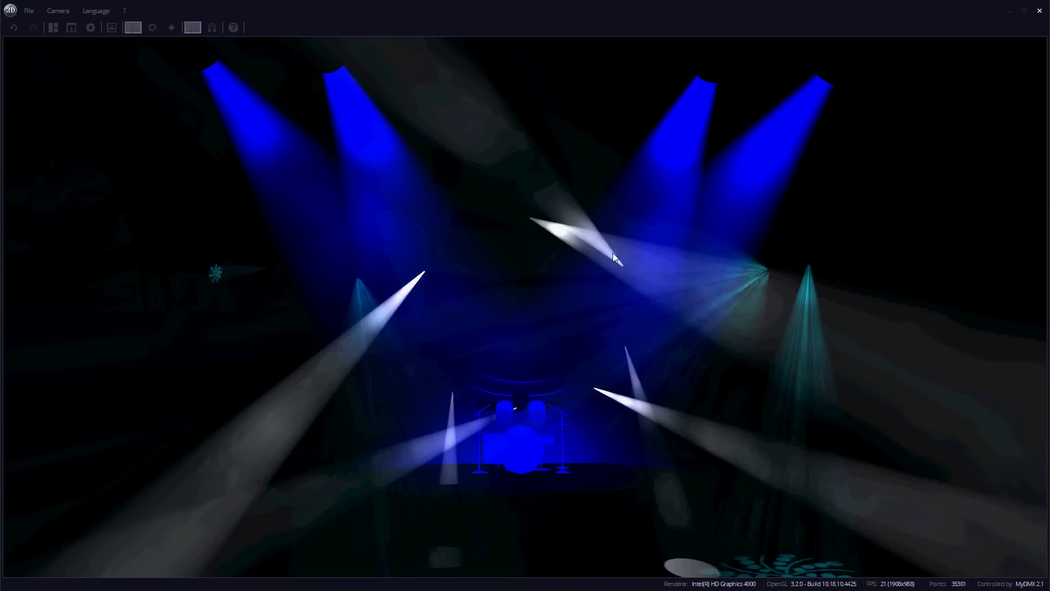
{"action": "mouse_move", "coordinate": [613, 253]}
{"action": "middle_mouse_down"}
{"action": "mouse_move", "coordinate": [573, 262]}
{"action": "mouse_move", "coordinate": [598, 284]}
{"action": "mouse_move", "coordinate": [474, 271]}
{"action": "mouse_move", "coordinate": [532, 439]}
{"action": "middle_mouse_up"}
{"action": "scroll", "coordinate": [487, 290], "scroll_direction": "down", "scroll_amount": 3}
{"action": "scroll", "coordinate": [487, 290], "scroll_direction": "down", "scroll_amount": 3}
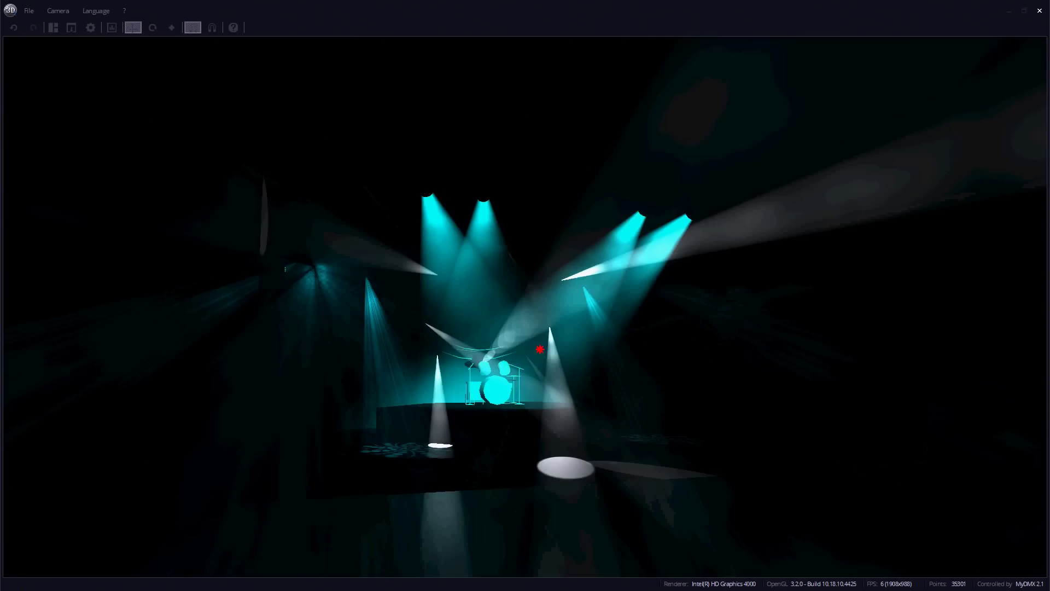
{"action": "left_click", "coordinate": [1024, 11]}
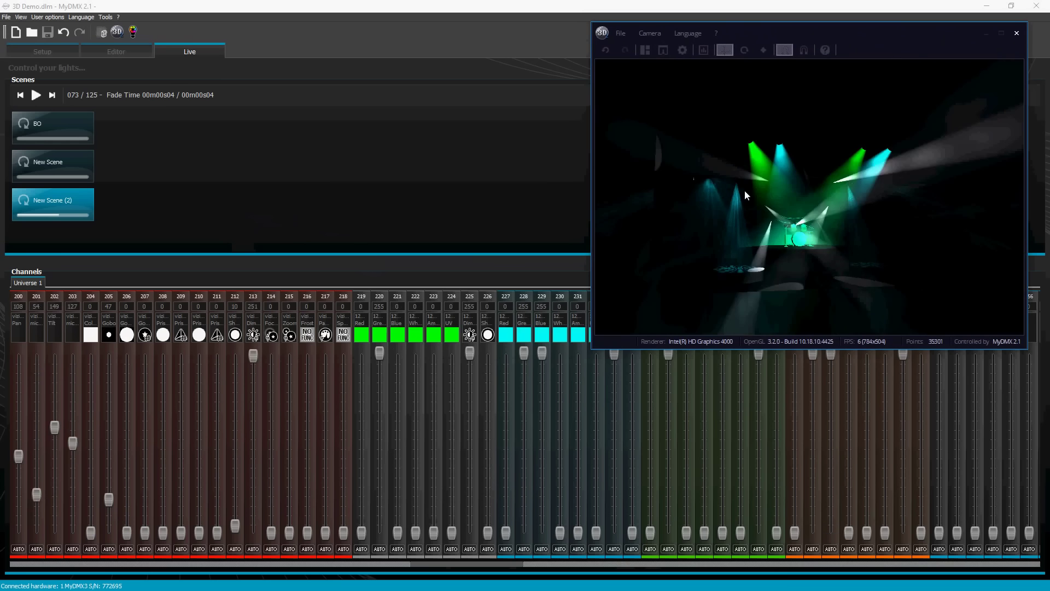
{"action": "mouse_move", "coordinate": [800, 202]}
{"action": "middle_mouse_down"}
{"action": "mouse_move", "coordinate": [837, 225]}
{"action": "mouse_move", "coordinate": [858, 198]}
{"action": "middle_mouse_up"}
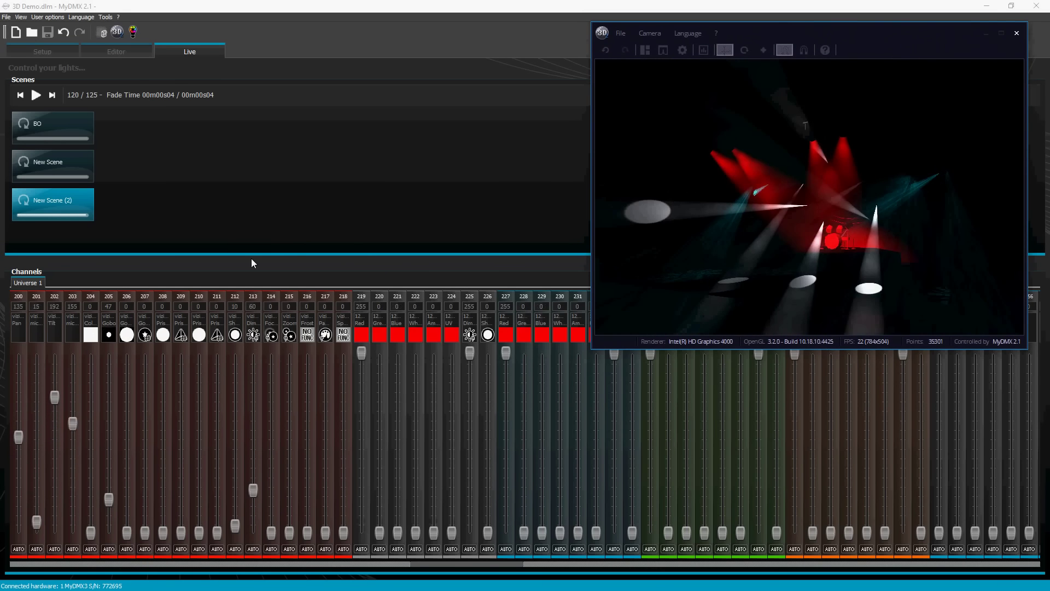
- Switch live playback to New Scene and finish on the BO scene
{"action": "left_click", "coordinate": [53, 174]}
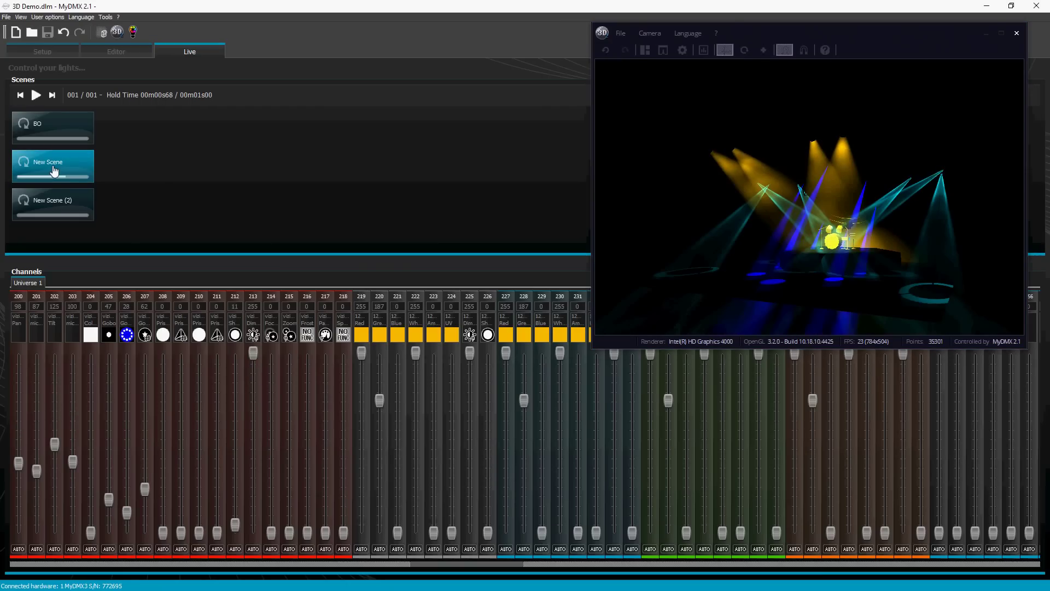
{"action": "left_click", "coordinate": [53, 127]}
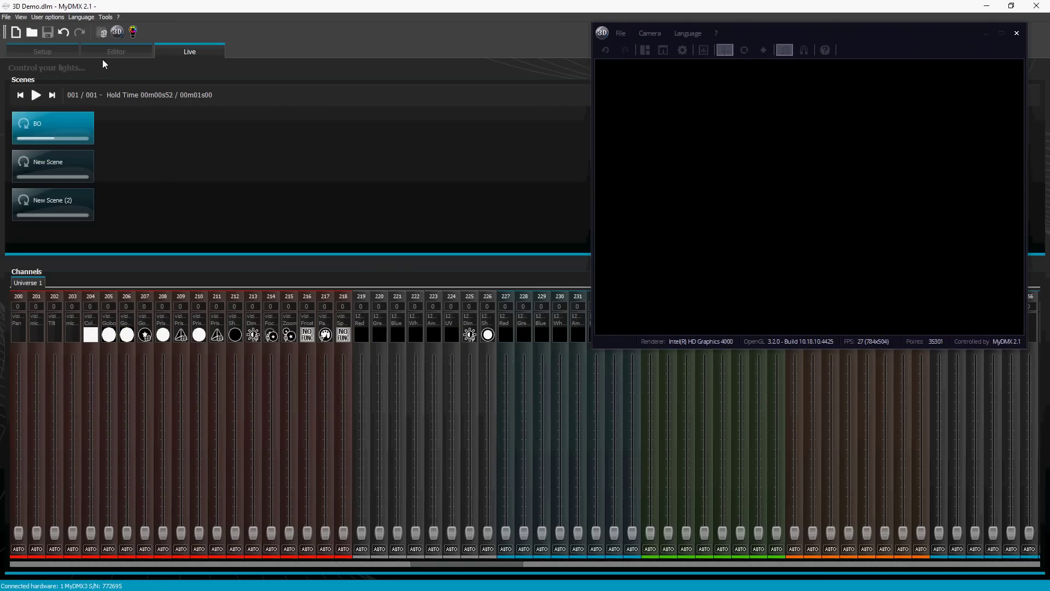
- Return to scene editing, add a new scene after New Scene (2), and open the Scene builder
{"action": "left_click", "coordinate": [115, 52]}
{"action": "left_click", "coordinate": [73, 148]}
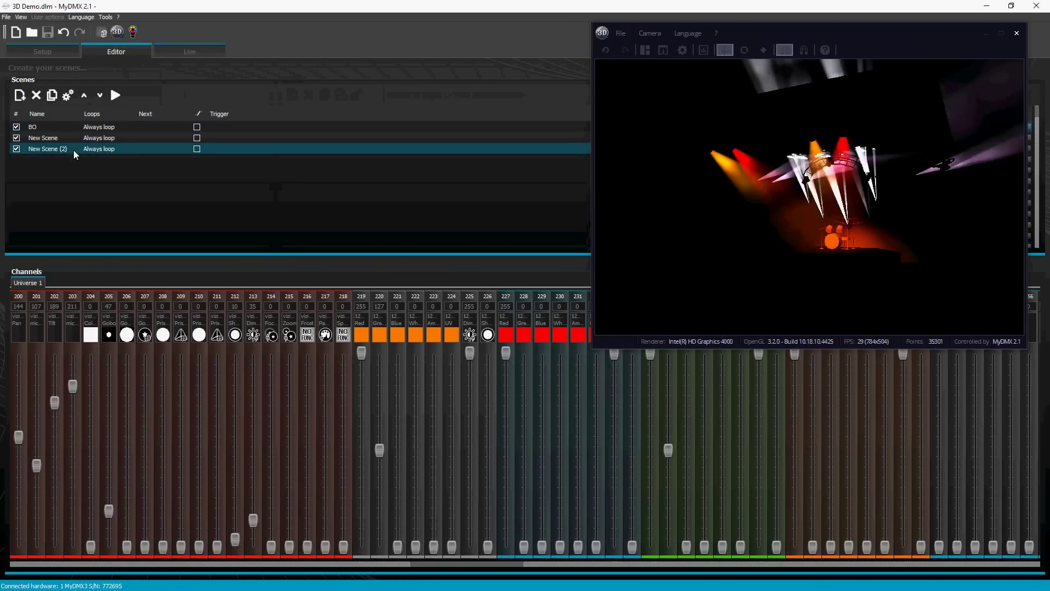
{"action": "left_click", "coordinate": [24, 97]}
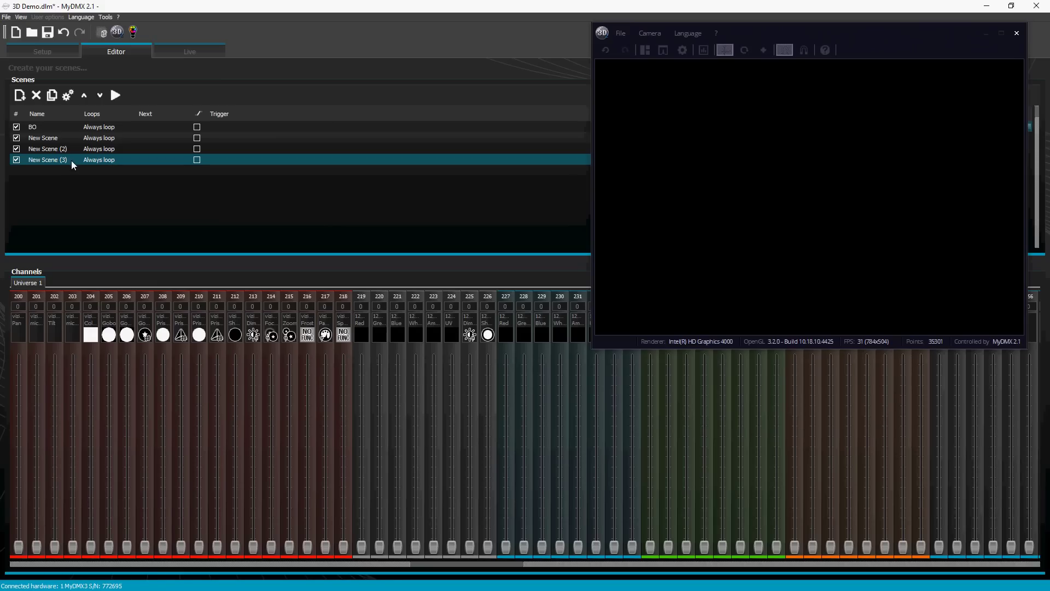
{"action": "left_click", "coordinate": [103, 32]}
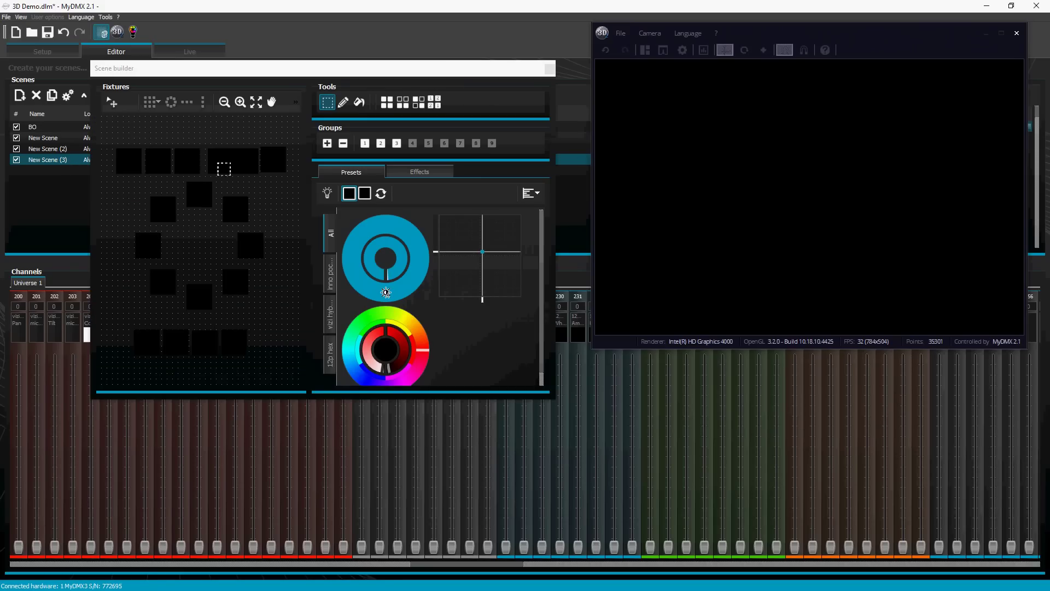
- Turn on the six fixtures in the upper row of the layout and aim their beams down at the stage floor
{"action": "left_click_drag", "start_coordinate": [116, 134], "coordinate": [299, 185]}
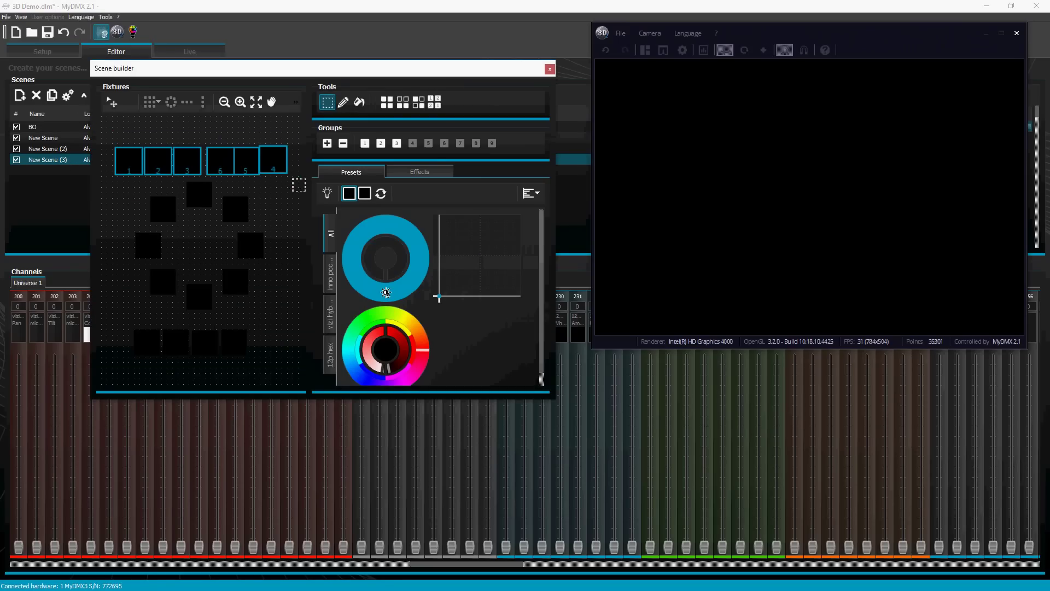
{"action": "left_click", "coordinate": [327, 194]}
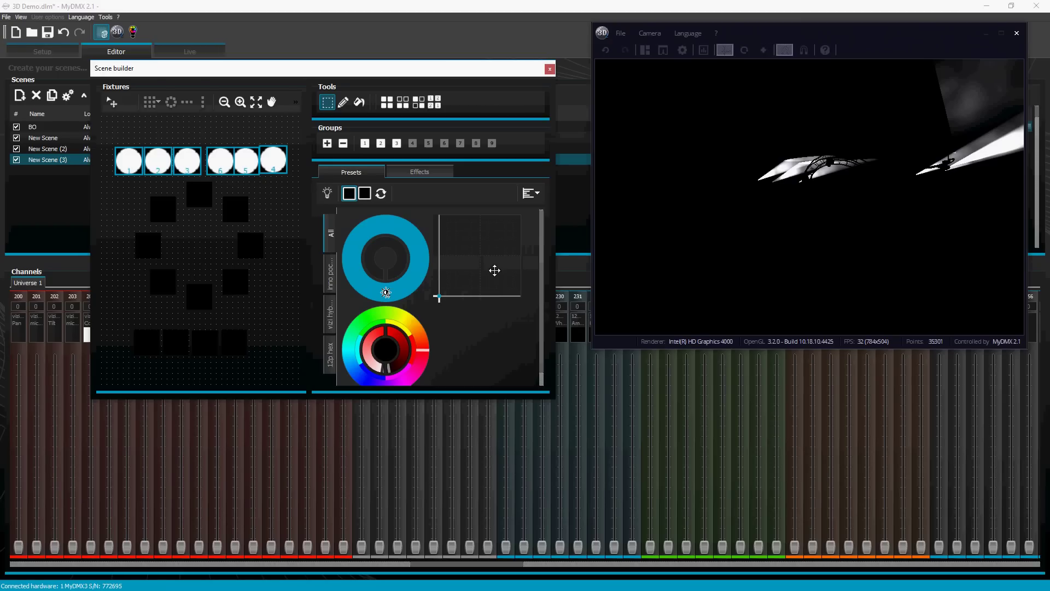
{"action": "mouse_move", "coordinate": [461, 284]}
{"action": "left_mouse_down"}
{"action": "mouse_move", "coordinate": [480, 270]}
{"action": "mouse_move", "coordinate": [455, 281]}
{"action": "left_mouse_up"}
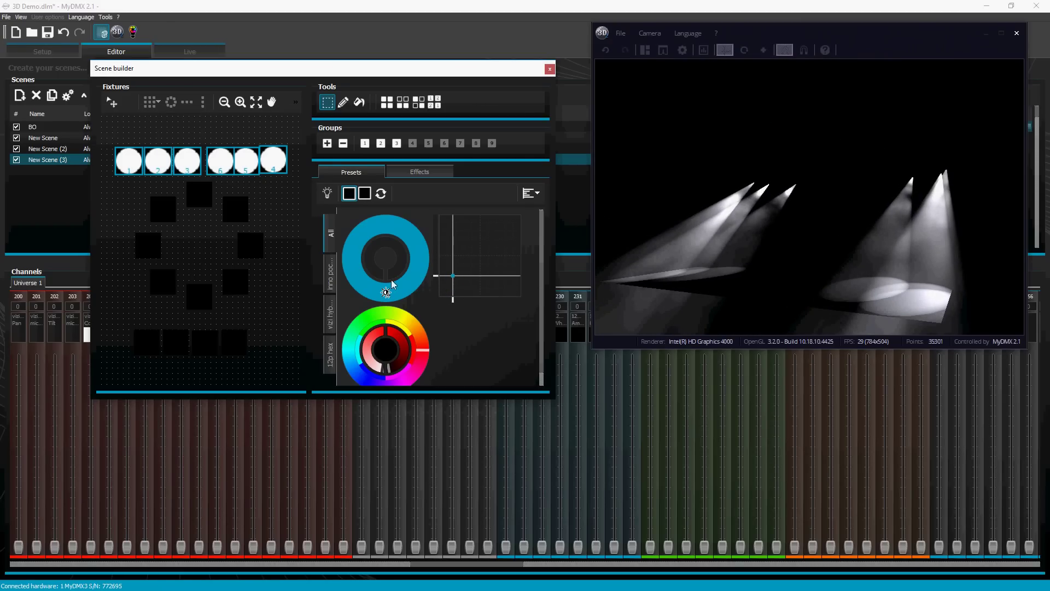
- Try several colours and gobos on the six upper-row fixtures, ending with yellow and the three-loop knot gobo
{"action": "left_click", "coordinate": [330, 276]}
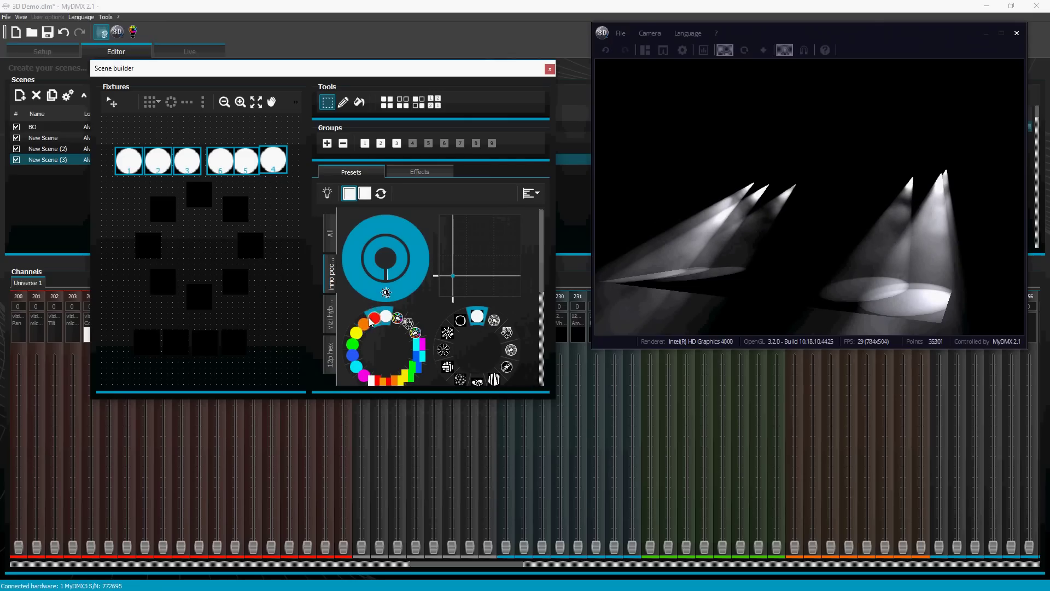
{"action": "left_click", "coordinate": [356, 365]}
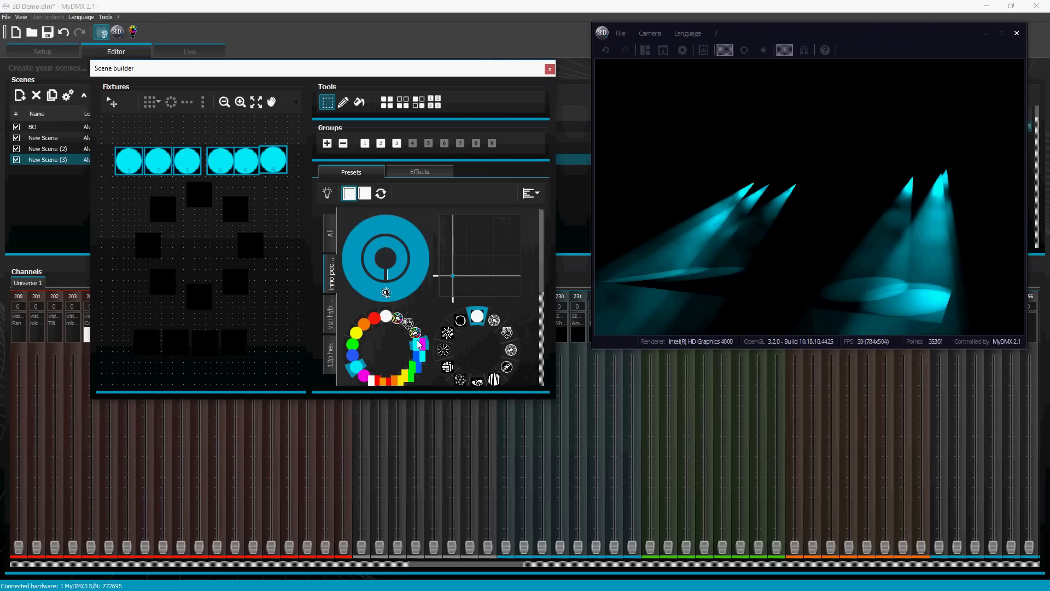
{"action": "left_click", "coordinate": [444, 348]}
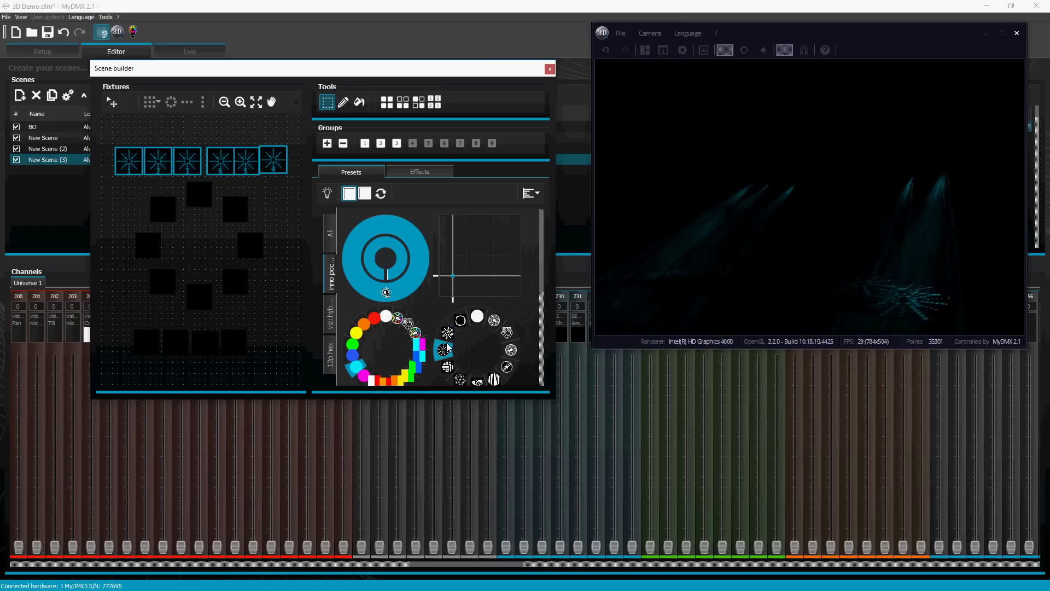
{"action": "left_click", "coordinate": [448, 366]}
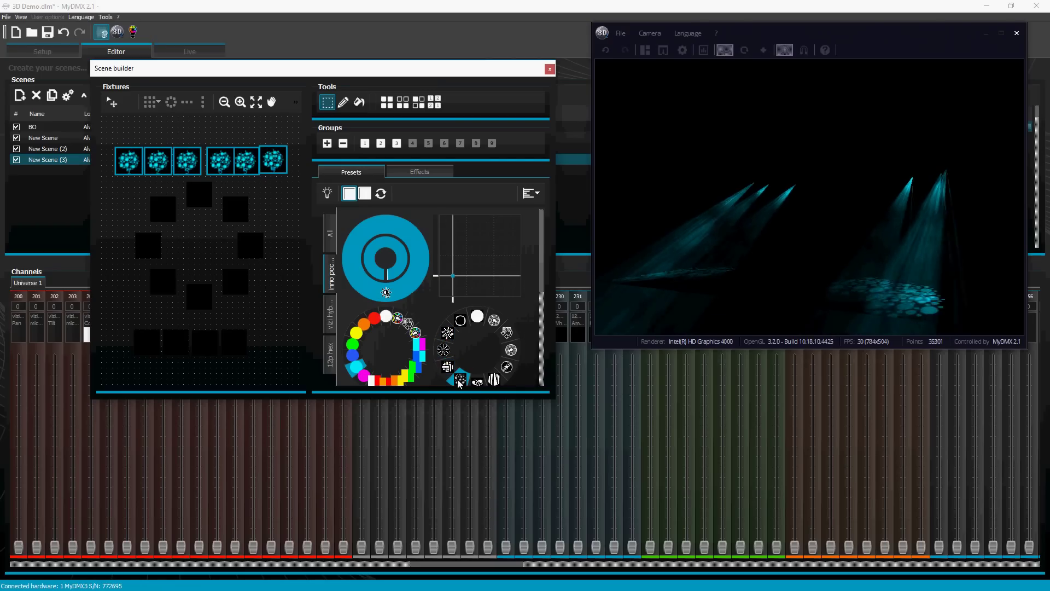
{"action": "left_click", "coordinate": [477, 381]}
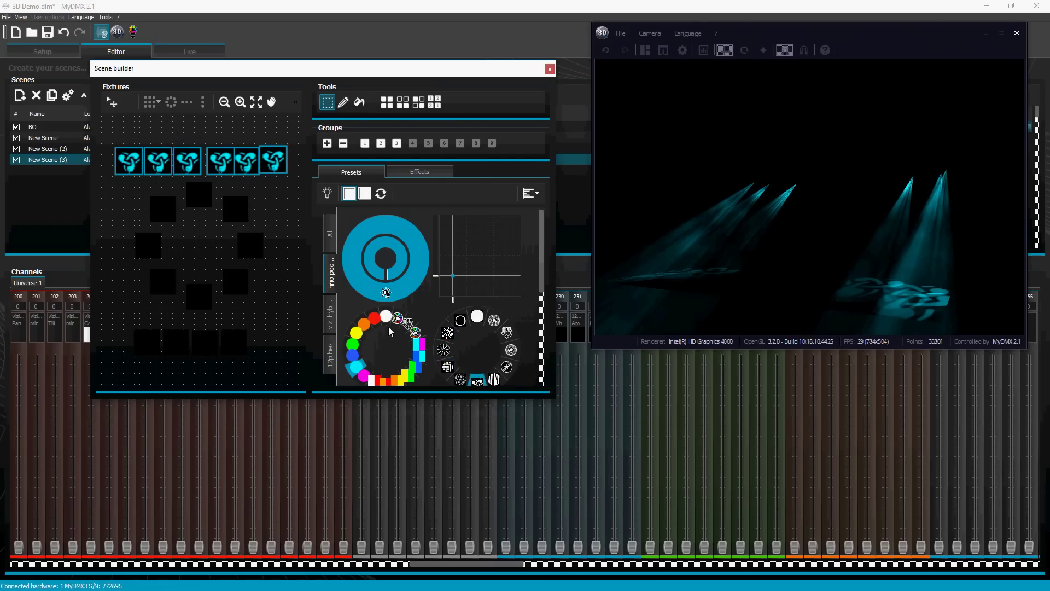
{"action": "left_click", "coordinate": [366, 324]}
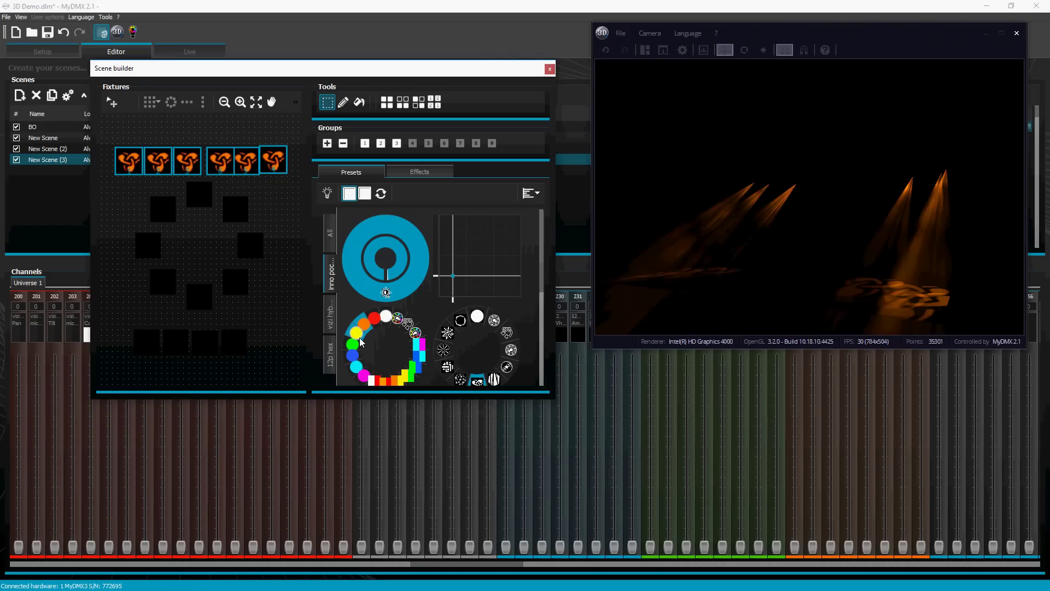
{"action": "left_click", "coordinate": [358, 335]}
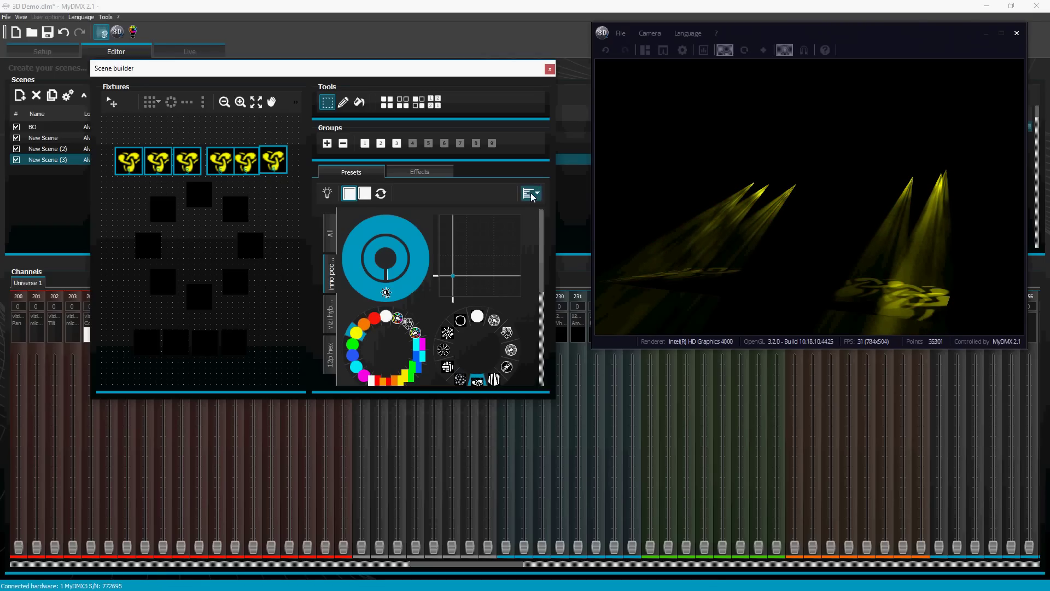
- Try a linear fan from both ends on the pan and tilt of the six yellow fixtures, adjusting its spread
{"action": "left_click", "coordinate": [473, 270]}
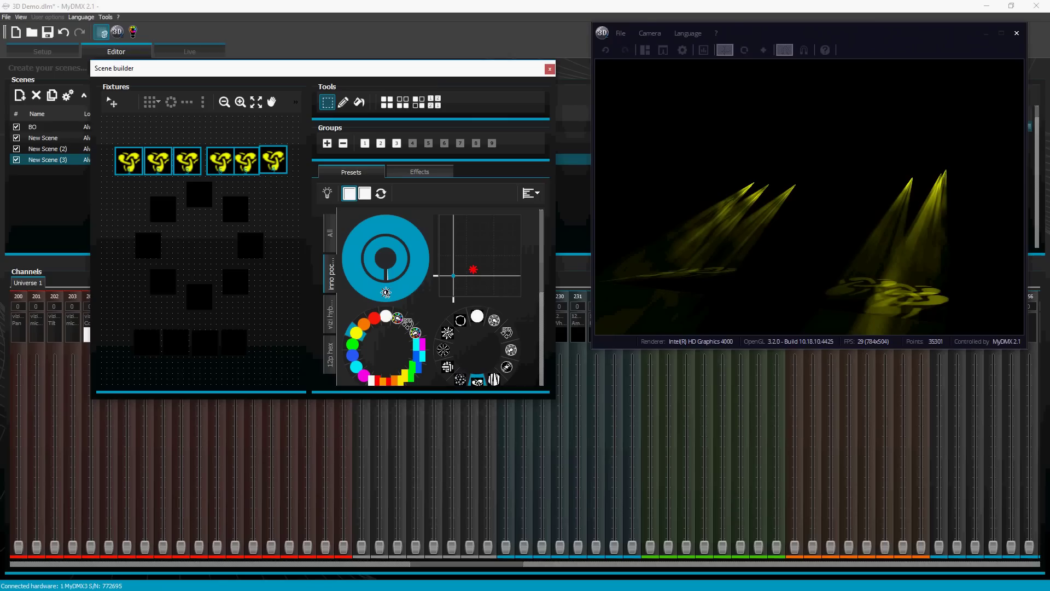
{"action": "left_click", "coordinate": [478, 275]}
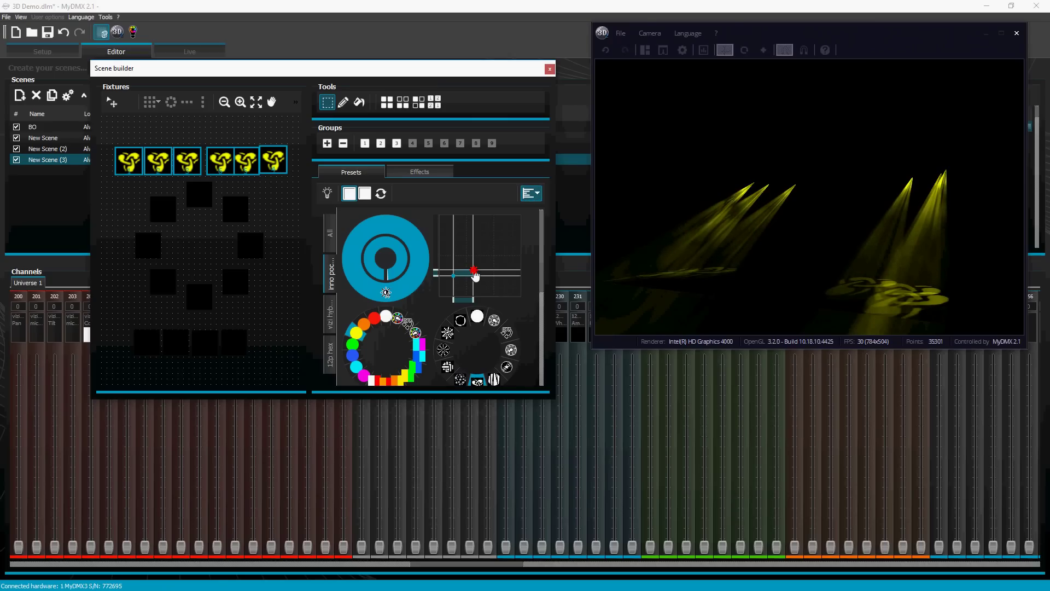
{"action": "left_click", "coordinate": [484, 281]}
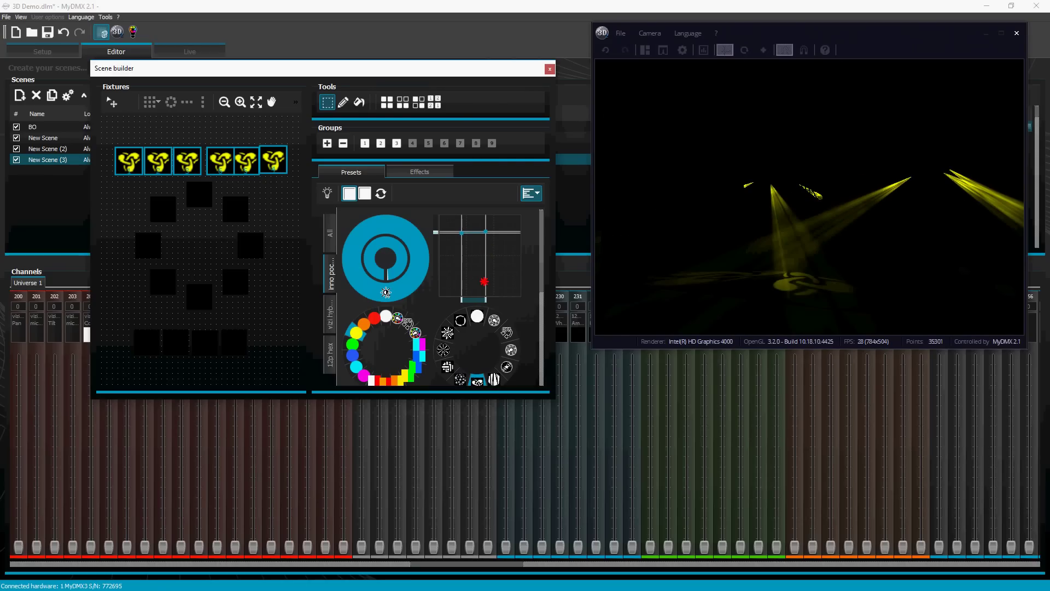
{"action": "left_click_drag", "start_coordinate": [484, 299], "coordinate": [471, 302]}
{"action": "left_click_drag", "start_coordinate": [479, 267], "coordinate": [481, 265]}
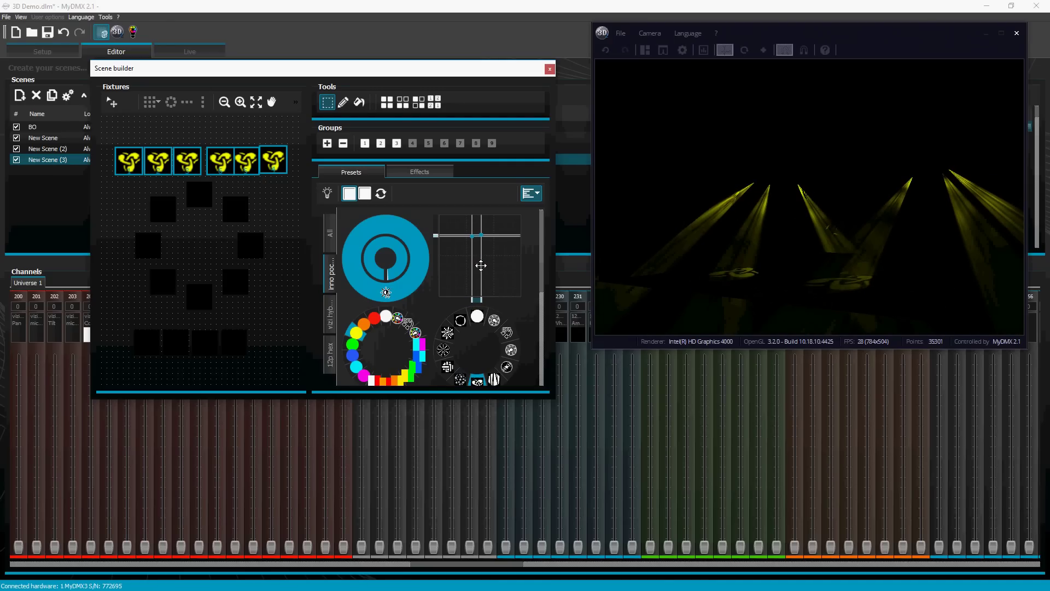
- Try a linear fan from center on the six yellow fixtures, varying the pan and tilt range
{"action": "left_click", "coordinate": [538, 194]}
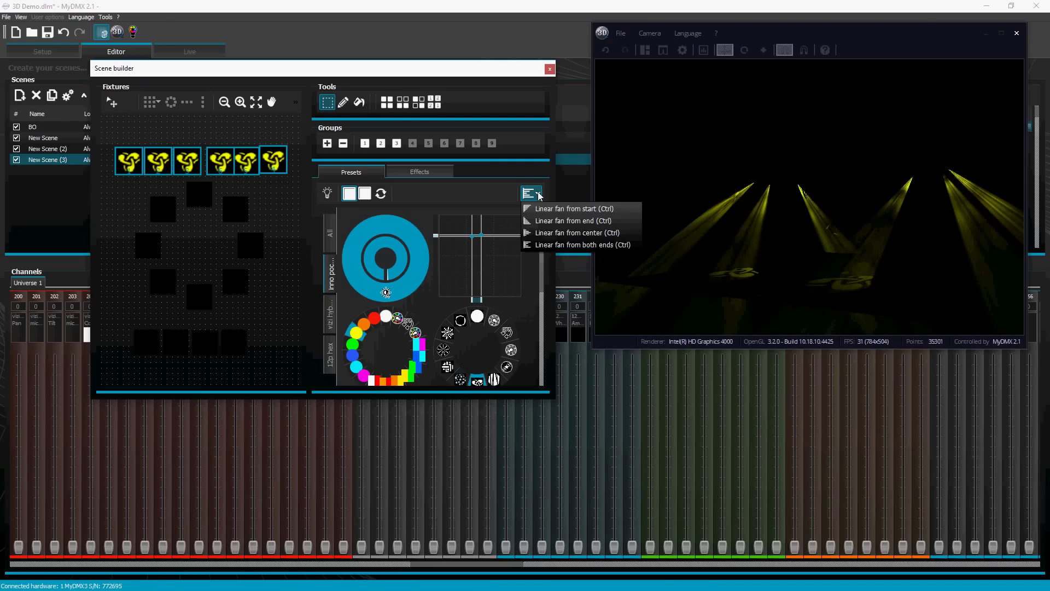
{"action": "left_click", "coordinate": [557, 235]}
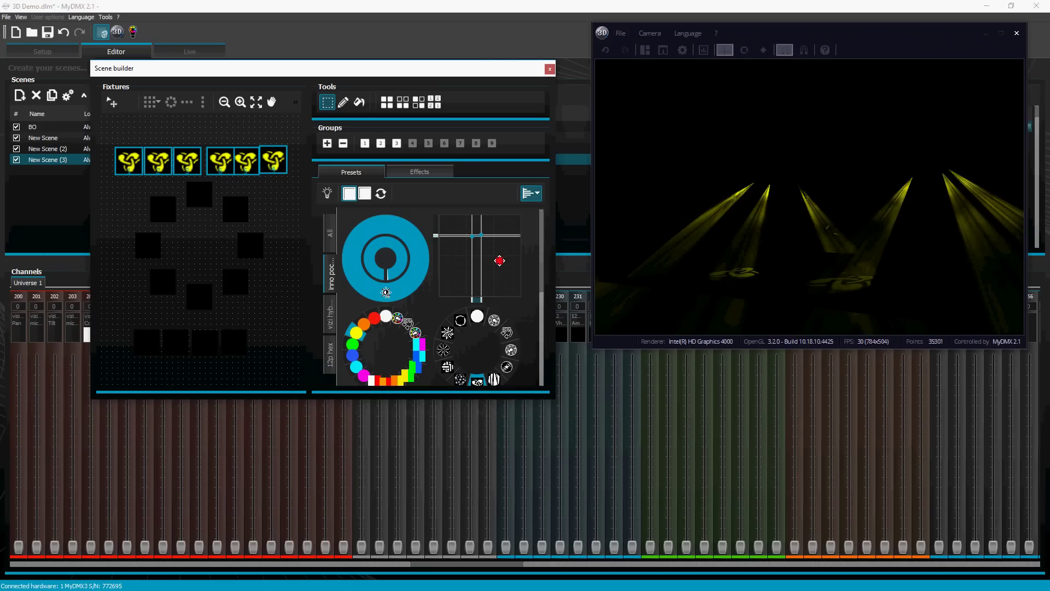
{"action": "left_click", "coordinate": [499, 260]}
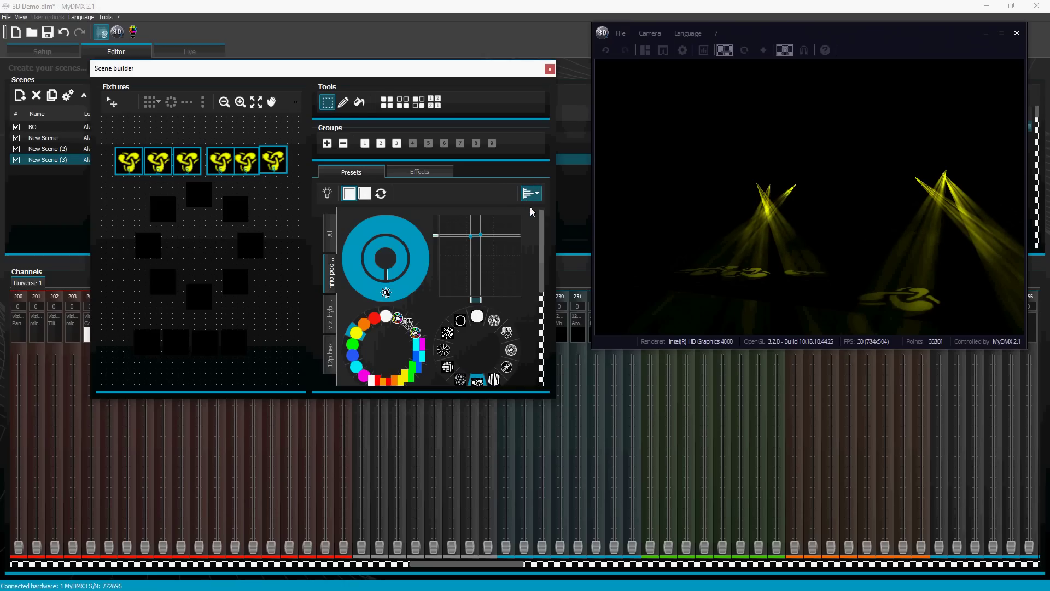
{"action": "left_click", "coordinate": [536, 195]}
{"action": "left_click", "coordinate": [532, 195]}
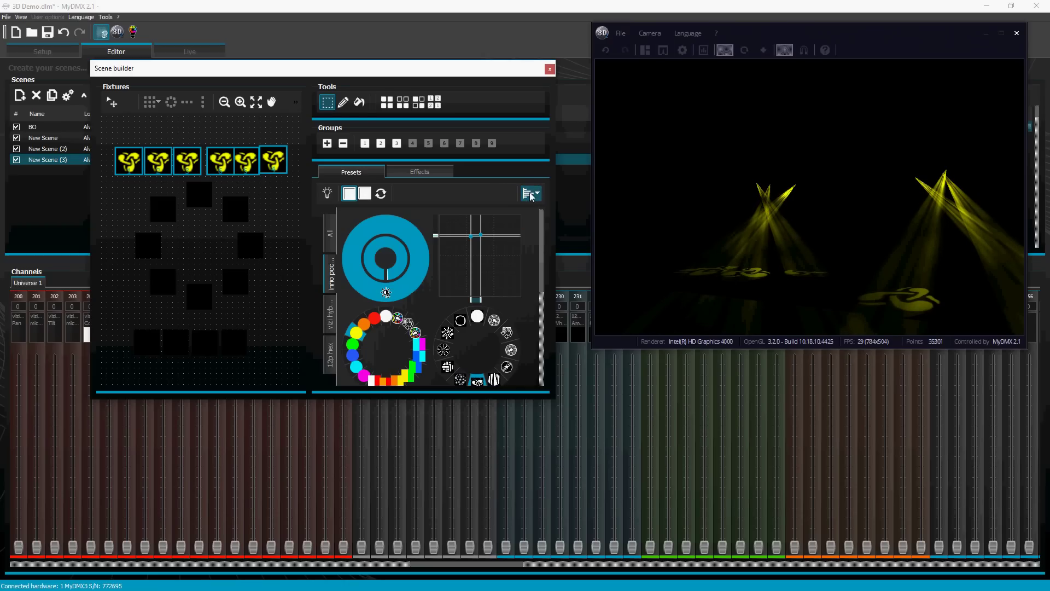
{"action": "left_click", "coordinate": [492, 225]}
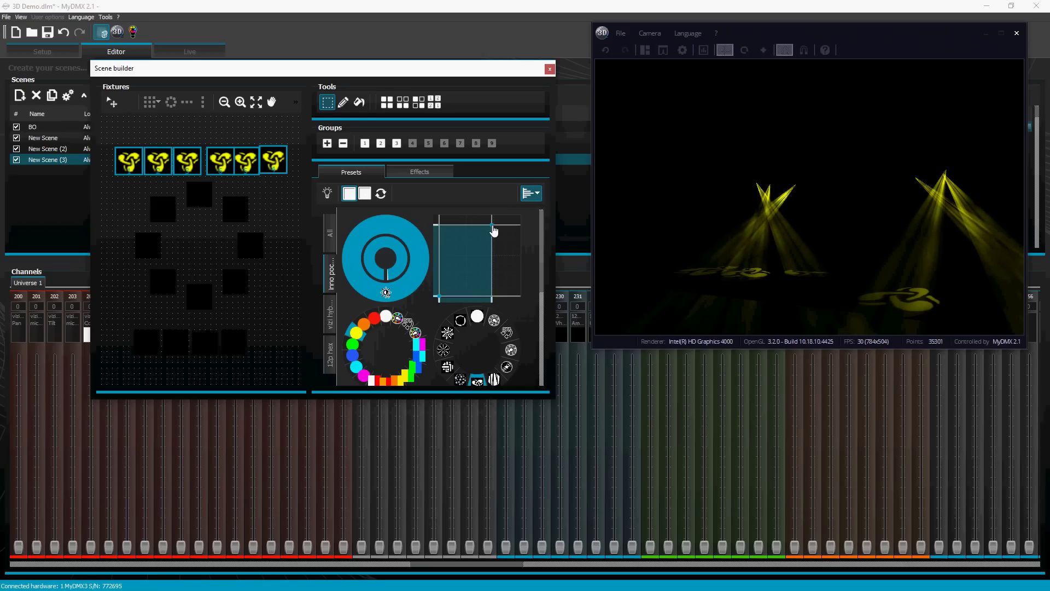
{"action": "mouse_move", "coordinate": [493, 225]}
{"action": "left_mouse_down"}
{"action": "mouse_move", "coordinate": [445, 296]}
{"action": "mouse_move", "coordinate": [457, 265]}
{"action": "left_mouse_up"}
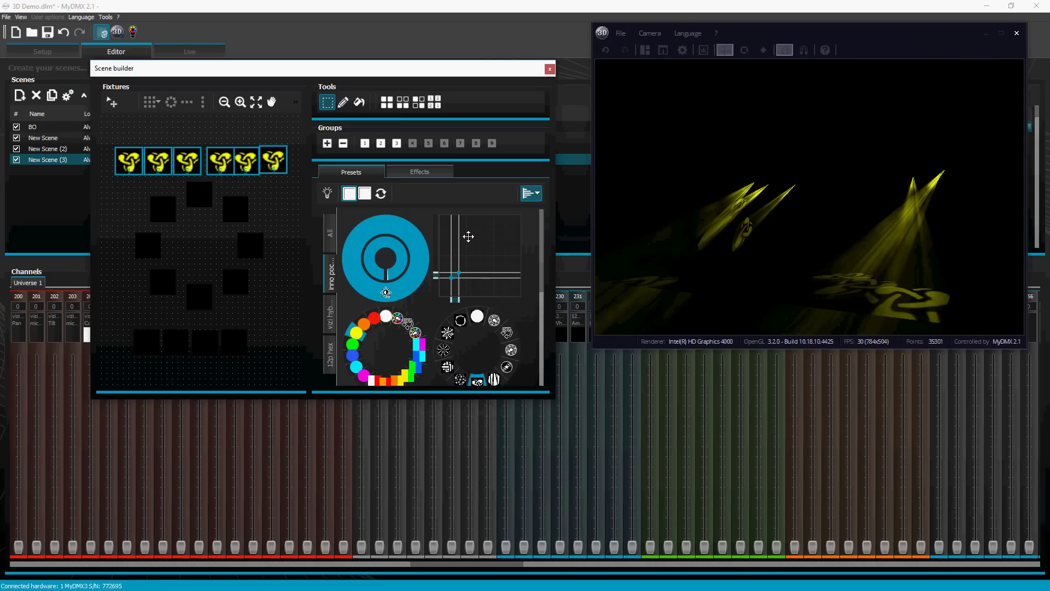
- Reset the pan and tilt fan on the six yellow fixtures and aim all beams together at the stage floor
{"action": "right_click", "coordinate": [469, 237]}
{"action": "left_click", "coordinate": [538, 195]}
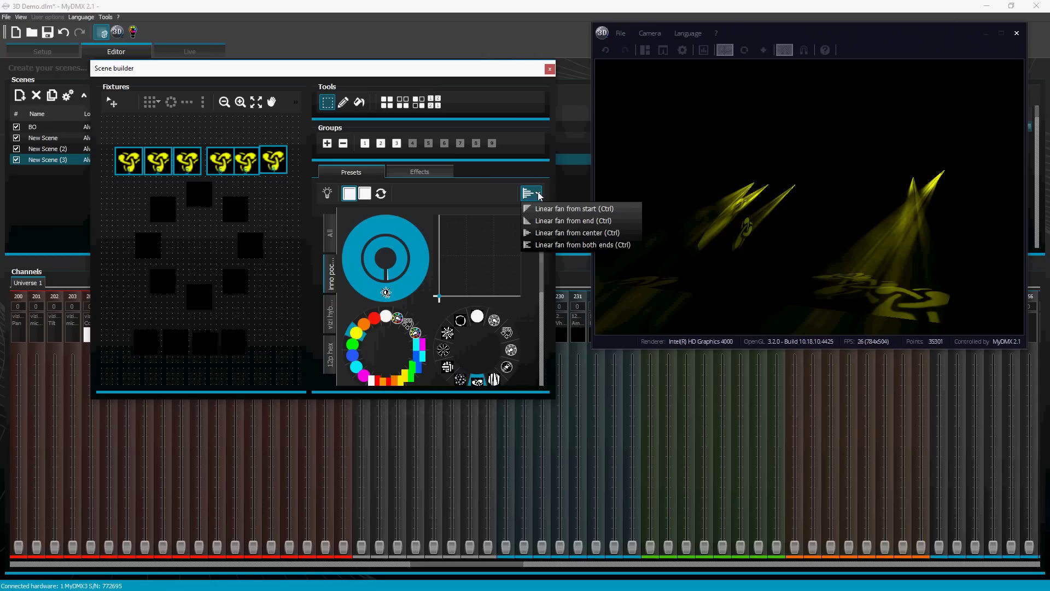
{"action": "left_click", "coordinate": [494, 192]}
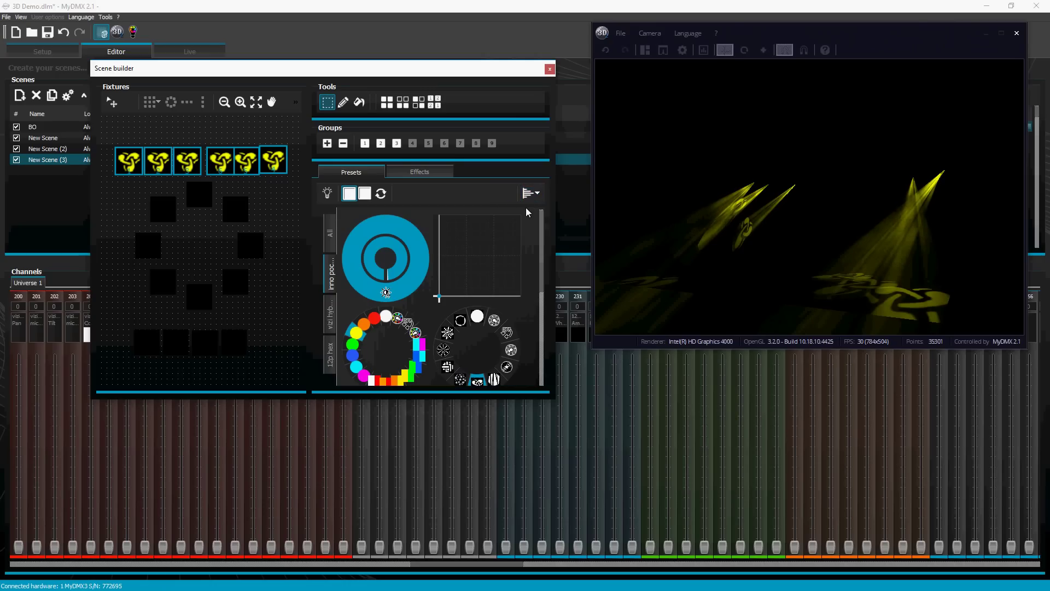
{"action": "left_click", "coordinate": [455, 281]}
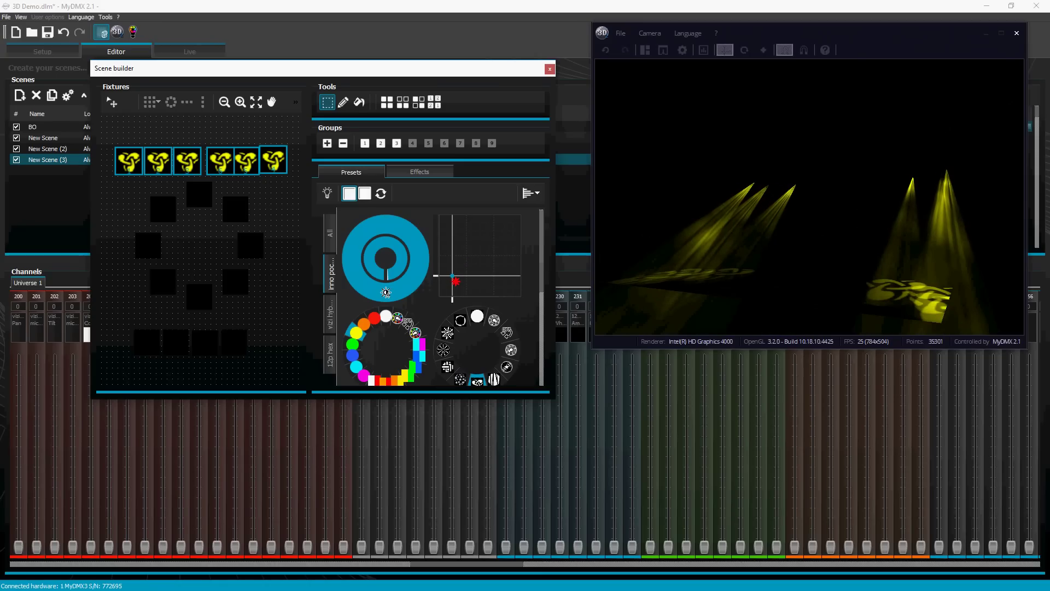
- Turn on the eight fixtures in the ring and set their pan and tilt to a shared position
{"action": "scroll", "coordinate": [428, 316], "scroll_direction": "down", "scroll_amount": 1}
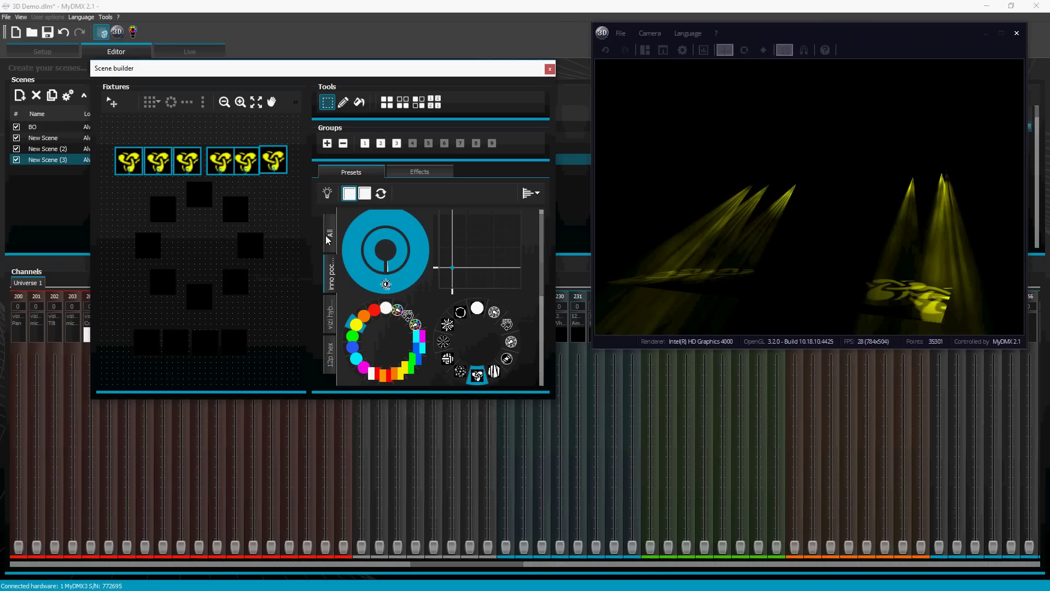
{"action": "left_click", "coordinate": [334, 318]}
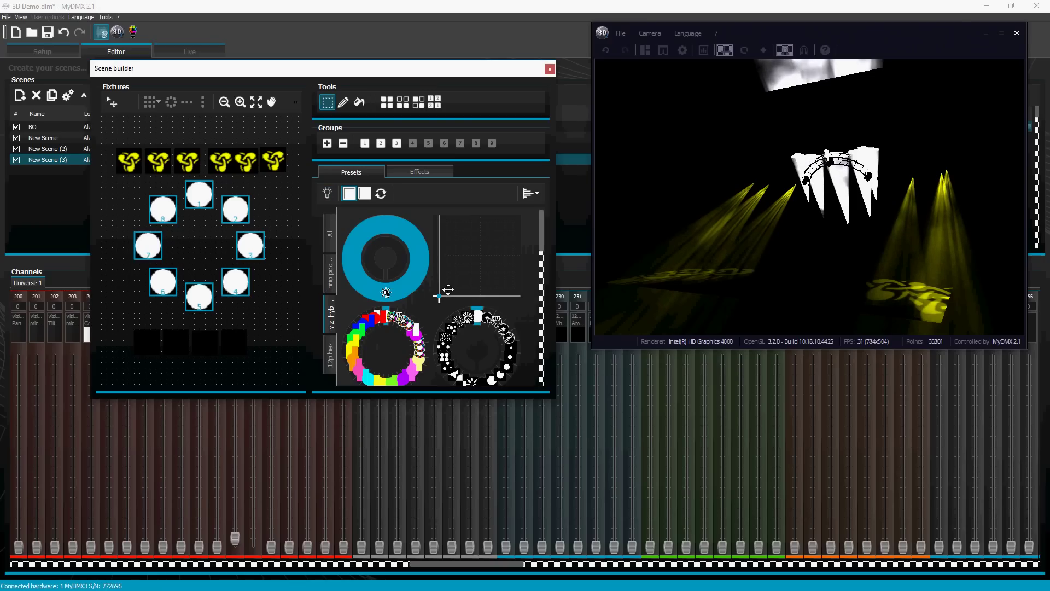
{"action": "left_click_drag", "start_coordinate": [439, 292], "coordinate": [441, 268]}
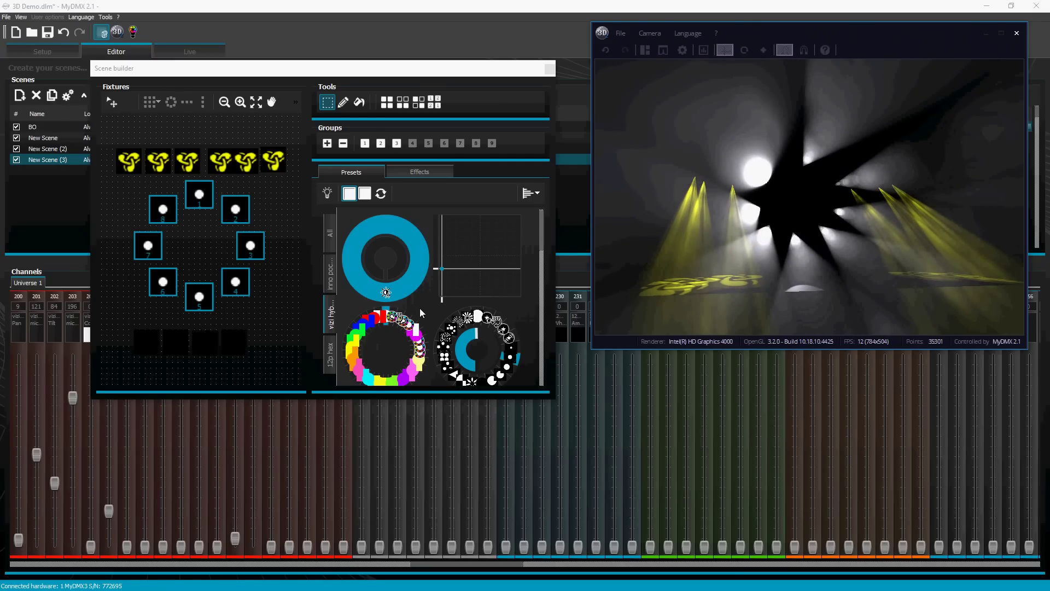
- Set a gobo rotation on the eight ring fixtures and orbit the 3D view to face their beams from the front
{"action": "scroll", "coordinate": [419, 307], "scroll_direction": "down", "scroll_amount": 1}
{"action": "left_click", "coordinate": [435, 338]}
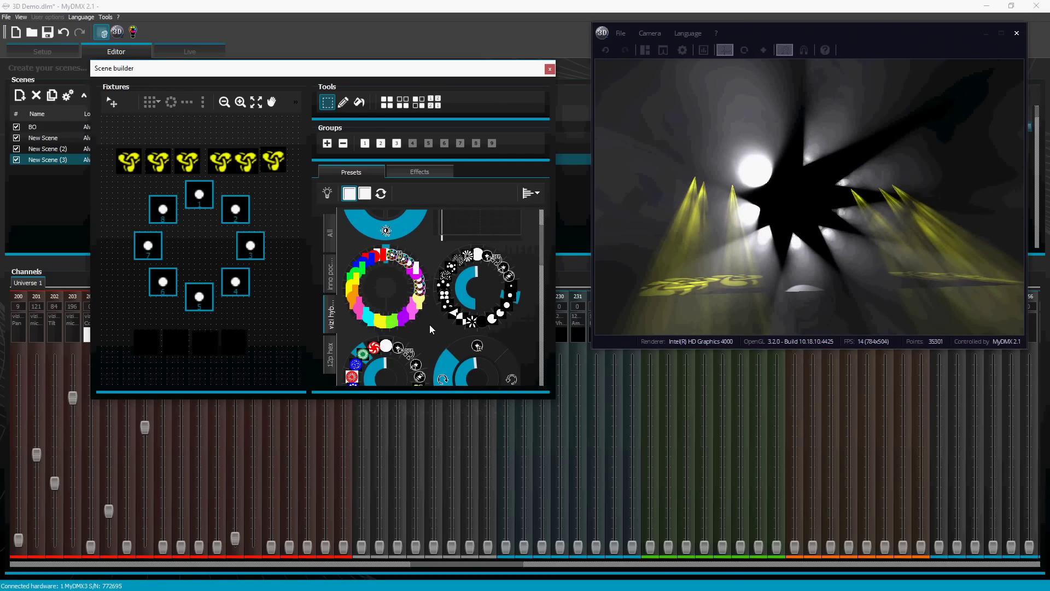
{"action": "scroll", "coordinate": [431, 328], "scroll_direction": "down", "scroll_amount": 1}
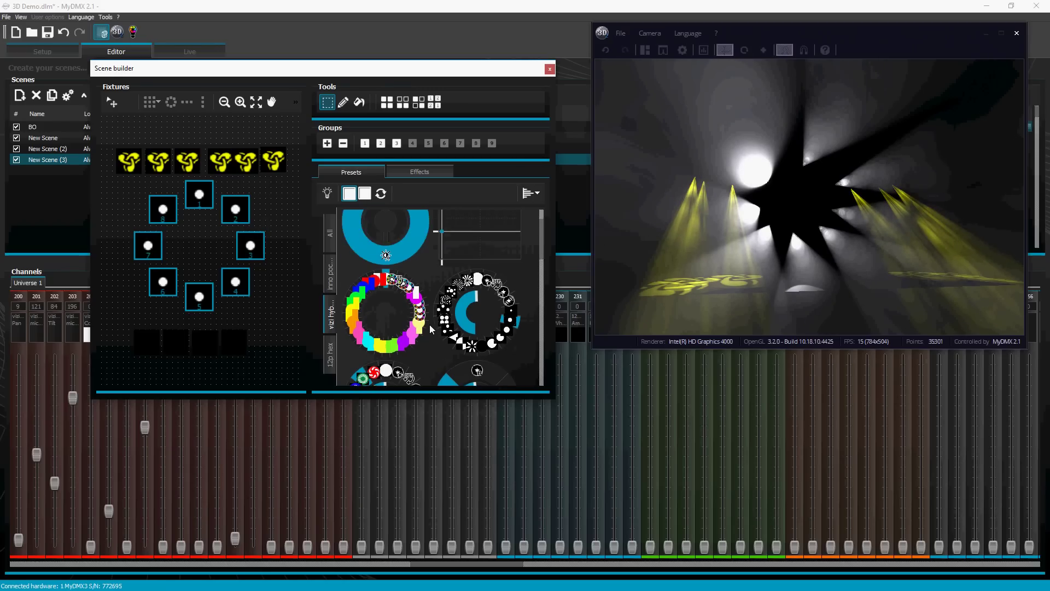
{"action": "left_click", "coordinate": [774, 210]}
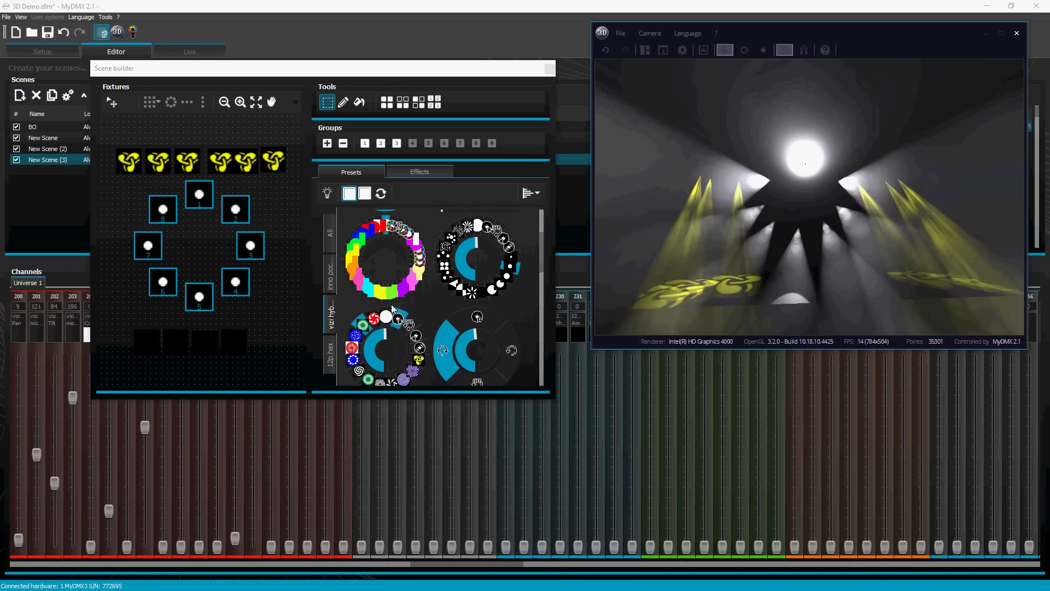
- Try the red rotating gobo on the ring fixtures, switch to the green one, and change their selection on the fixed gobo wheel
{"action": "left_click", "coordinate": [329, 278]}
{"action": "left_click", "coordinate": [330, 313]}
{"action": "left_click", "coordinate": [373, 318]}
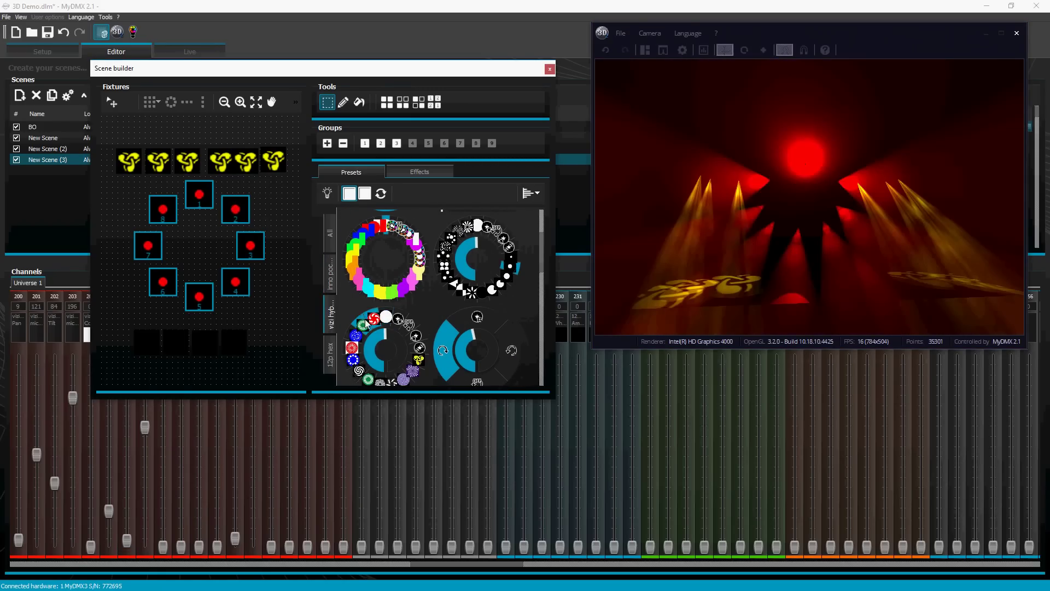
{"action": "left_click", "coordinate": [362, 321]}
{"action": "left_click", "coordinate": [492, 291]}
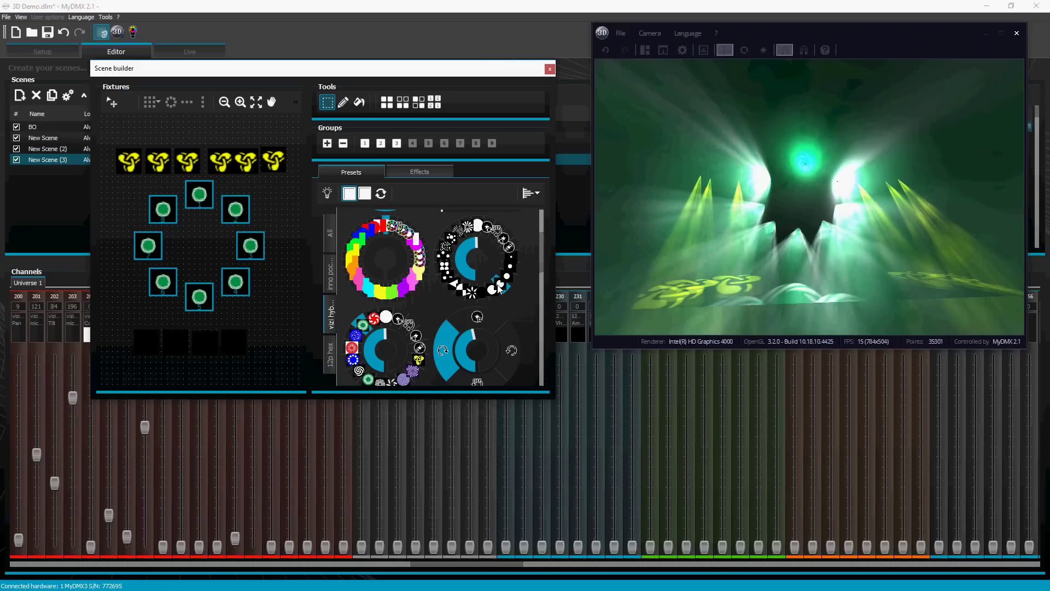
{"action": "scroll", "coordinate": [427, 319], "scroll_direction": "down", "scroll_amount": 5}
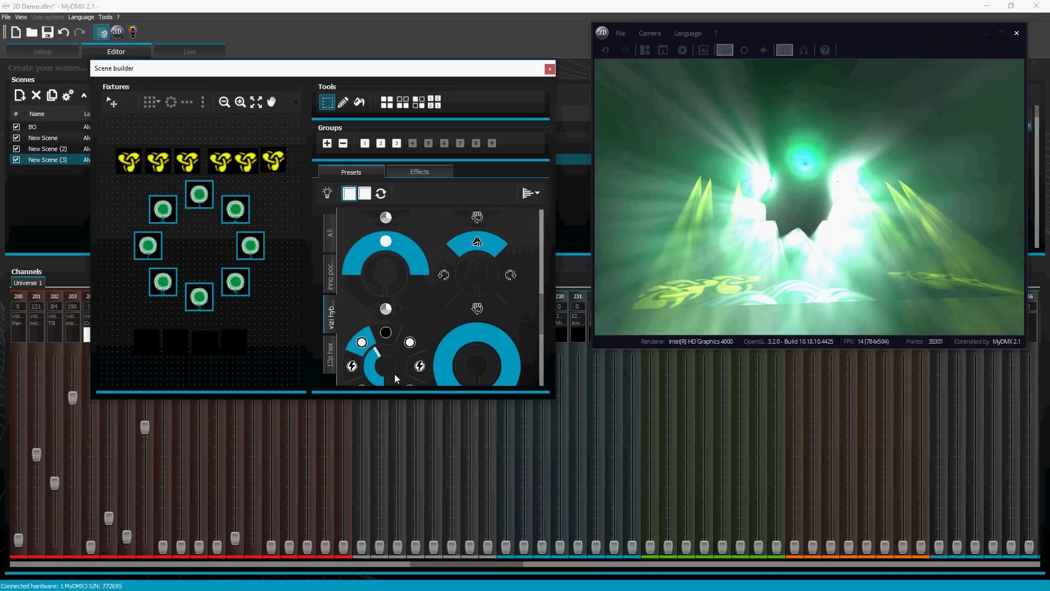
- Give the eight ring fixtures a different fixed gobo and readjust their shared pan and tilt to face the front of the stage
{"action": "left_click", "coordinate": [378, 328]}
{"action": "left_click_drag", "start_coordinate": [381, 334], "coordinate": [407, 380]}
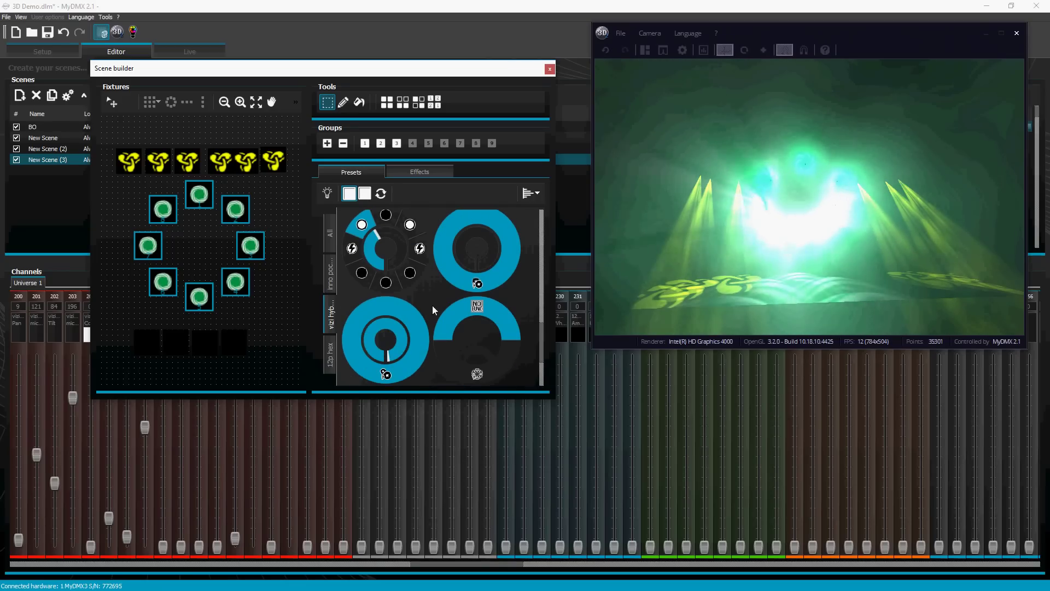
{"action": "scroll", "coordinate": [437, 303], "scroll_direction": "up", "scroll_amount": 5}
{"action": "left_click", "coordinate": [452, 319]}
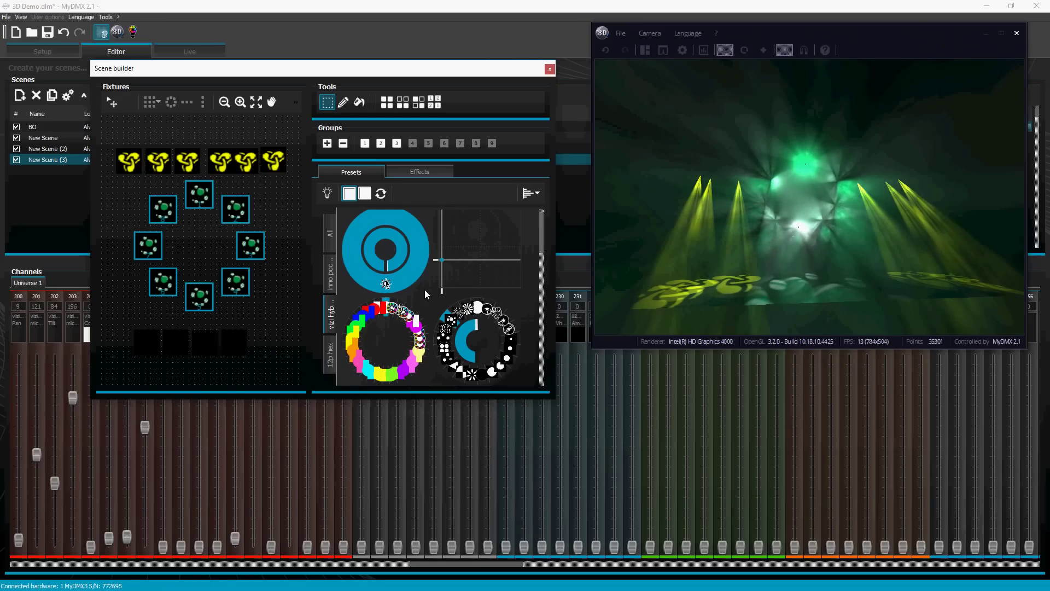
{"action": "left_click", "coordinate": [443, 254]}
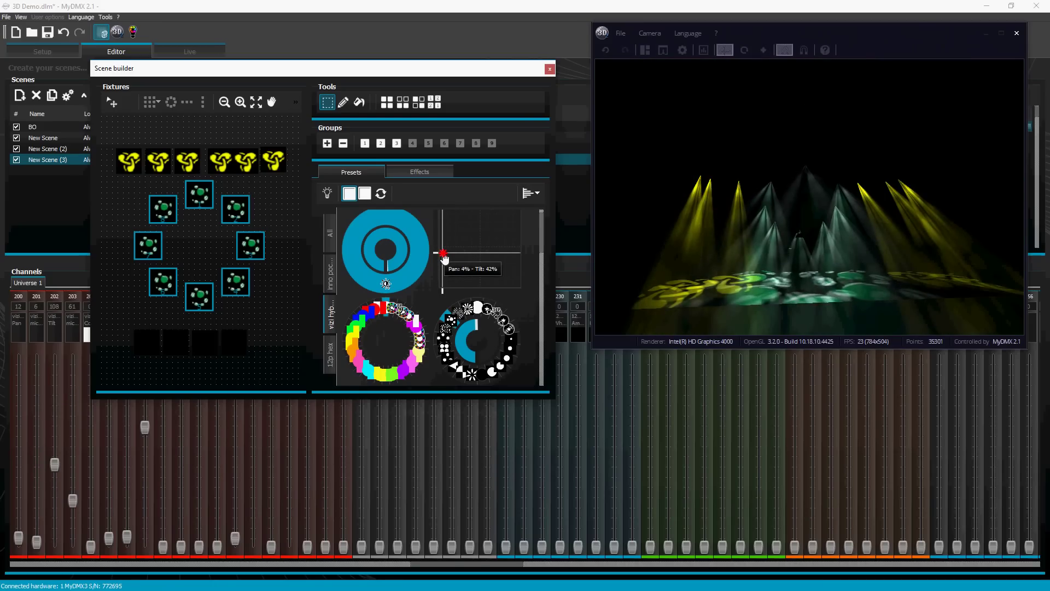
{"action": "mouse_move", "coordinate": [444, 266]}
{"action": "left_mouse_down"}
{"action": "mouse_move", "coordinate": [450, 258]}
{"action": "mouse_move", "coordinate": [441, 265]}
{"action": "left_mouse_up"}
- Try several fixed gobos over the red rotating gobo on the ring fixtures, and switch to the white spiral rotating gobo with another fixed gobo
{"action": "scroll", "coordinate": [434, 355], "scroll_direction": "down", "scroll_amount": 5}
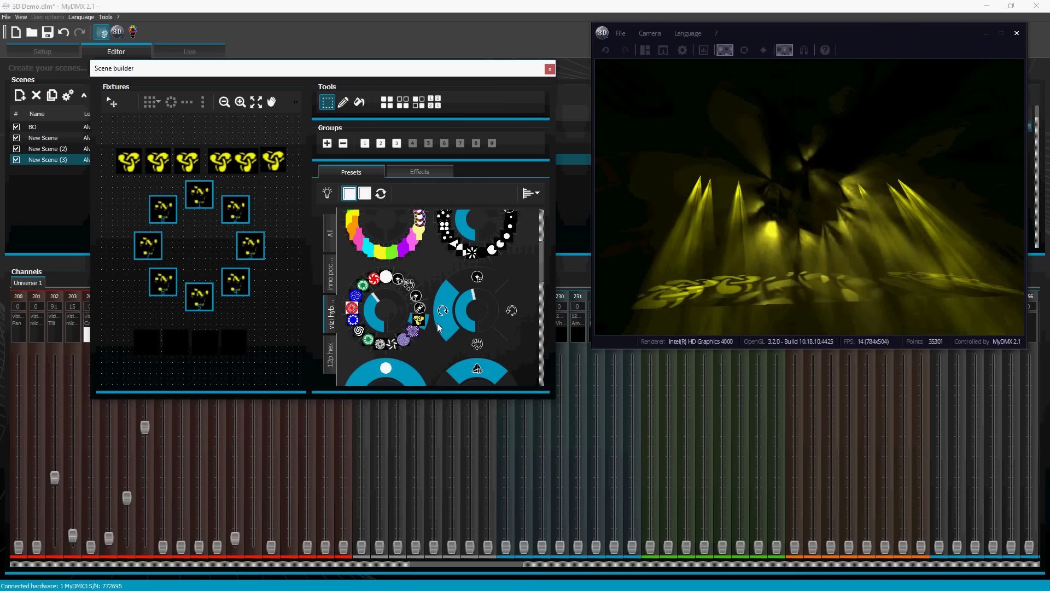
{"action": "left_click", "coordinate": [374, 279]}
{"action": "scroll", "coordinate": [437, 268], "scroll_direction": "up", "scroll_amount": 2}
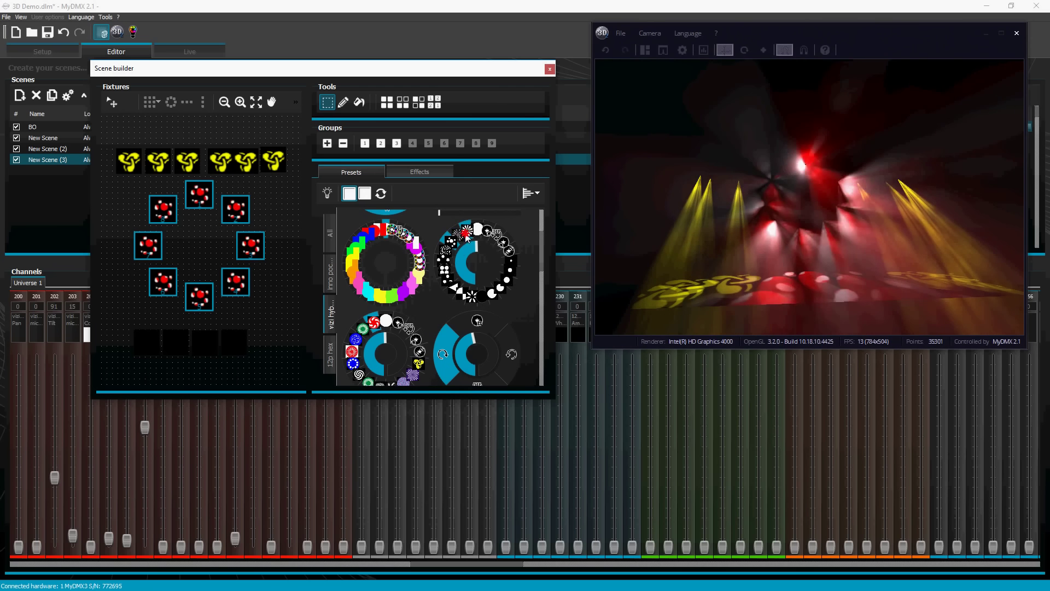
{"action": "left_click", "coordinate": [467, 234]}
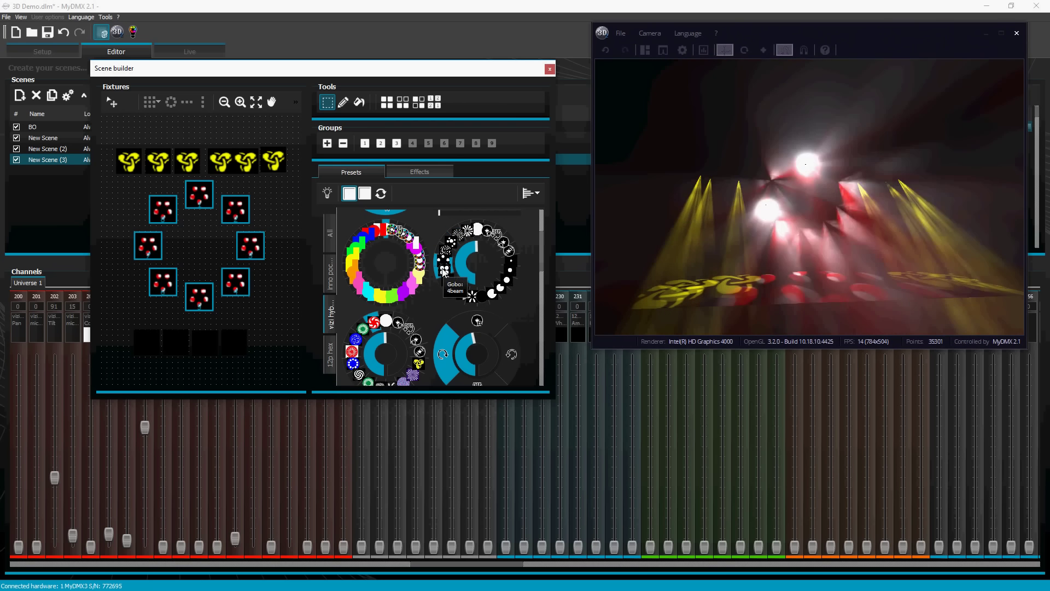
{"action": "left_click", "coordinate": [471, 298]}
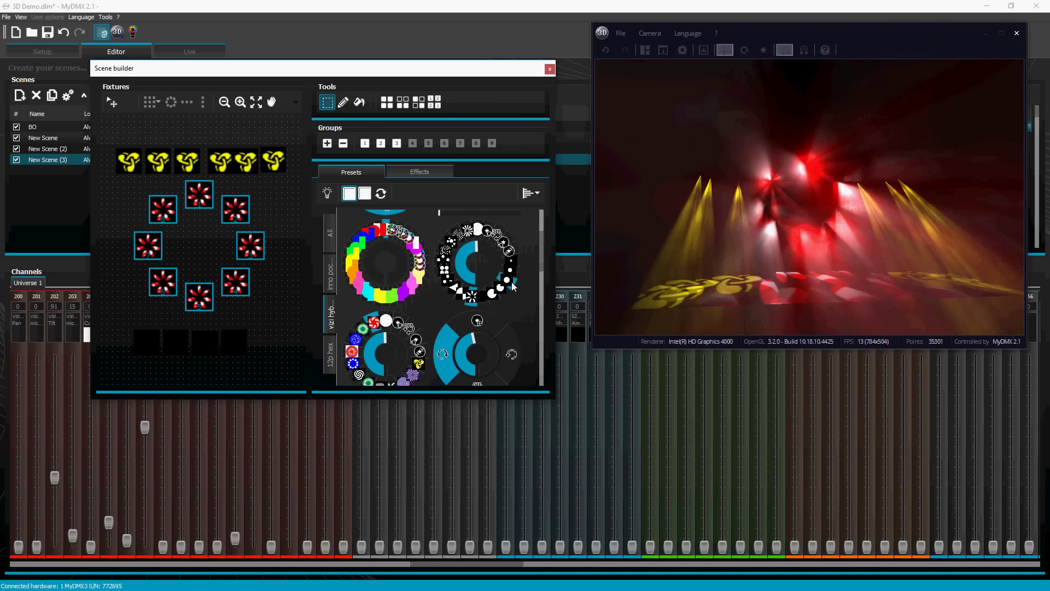
{"action": "left_click", "coordinate": [512, 283]}
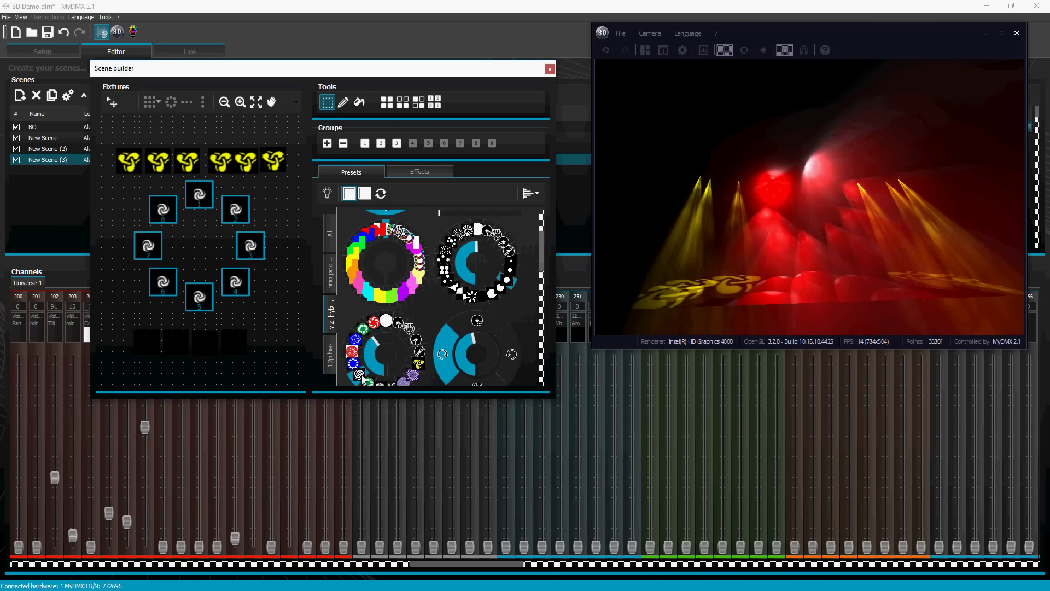
{"action": "left_click", "coordinate": [466, 238]}
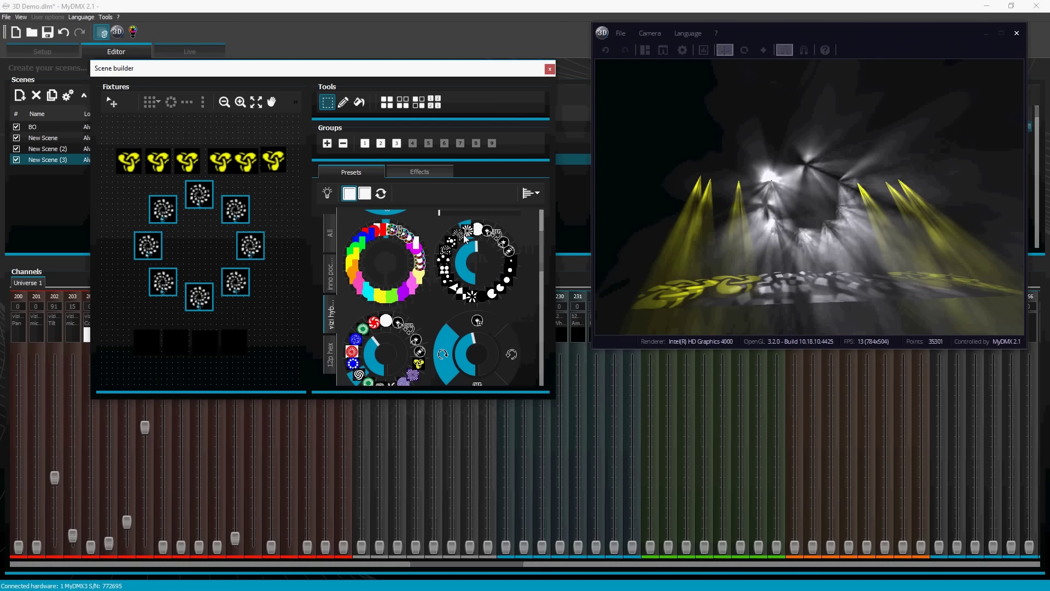
{"action": "scroll", "coordinate": [441, 299], "scroll_direction": "down", "scroll_amount": 3}
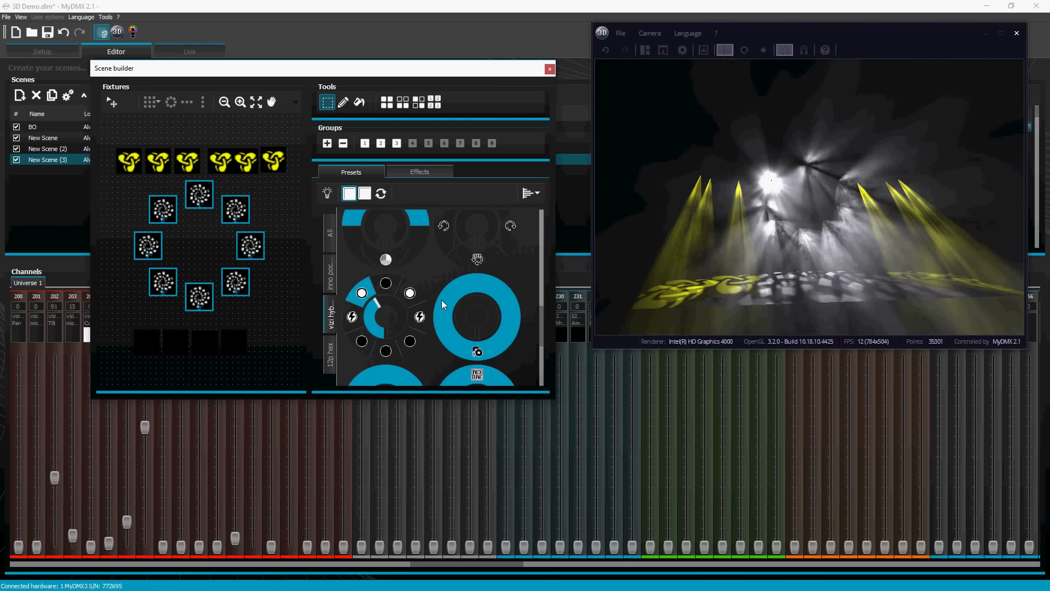
{"action": "scroll", "coordinate": [441, 300], "scroll_direction": "down", "scroll_amount": 3}
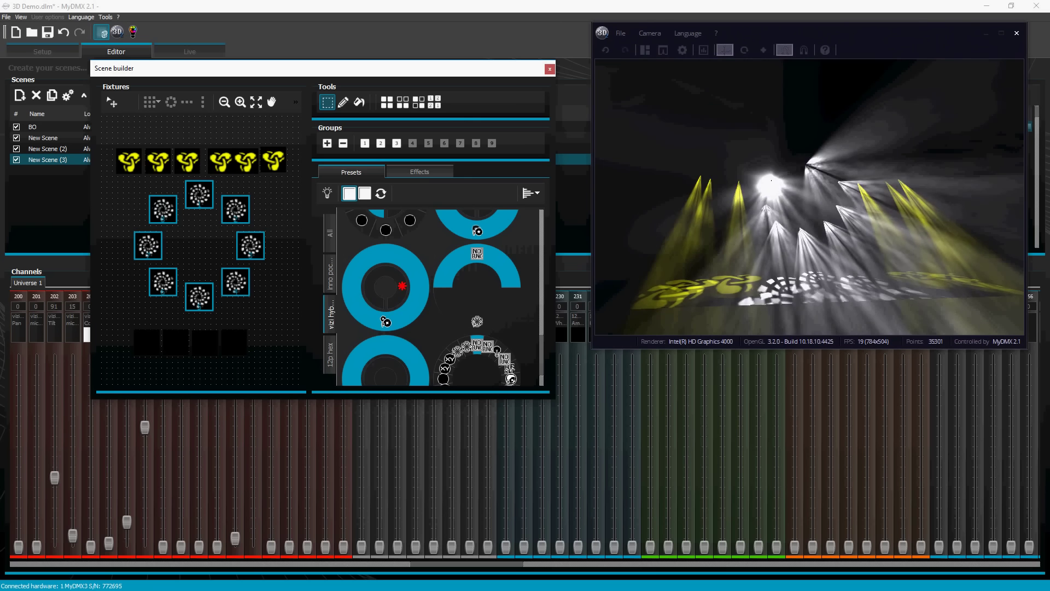
{"action": "scroll", "coordinate": [425, 324], "scroll_direction": "up", "scroll_amount": 6}
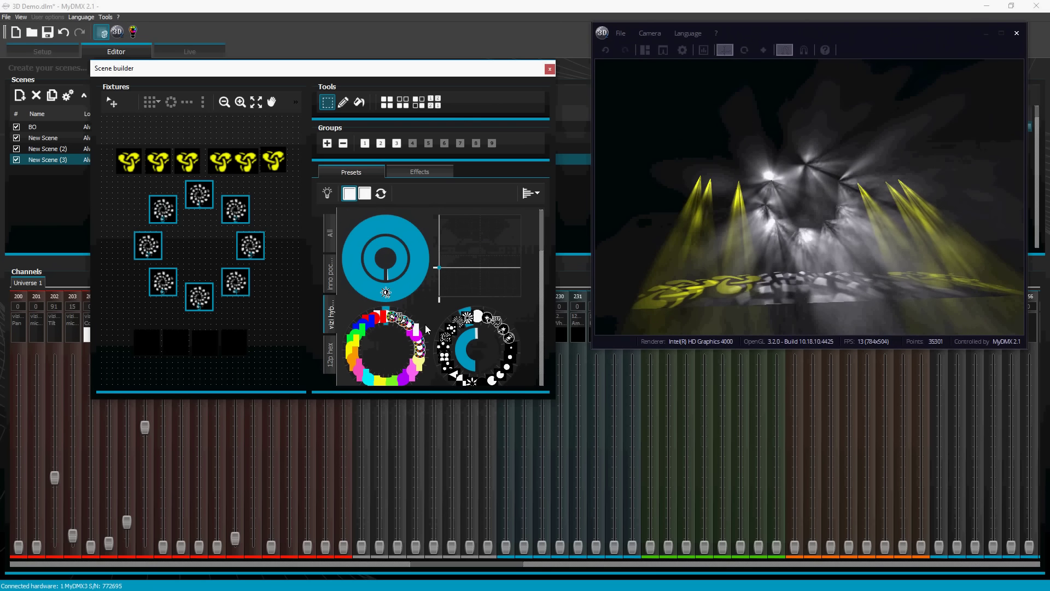
- Select the four 12p hex fixtures, turn them on, and change their colour from blue to yellow
{"action": "left_click_drag", "start_coordinate": [117, 323], "coordinate": [263, 368]}
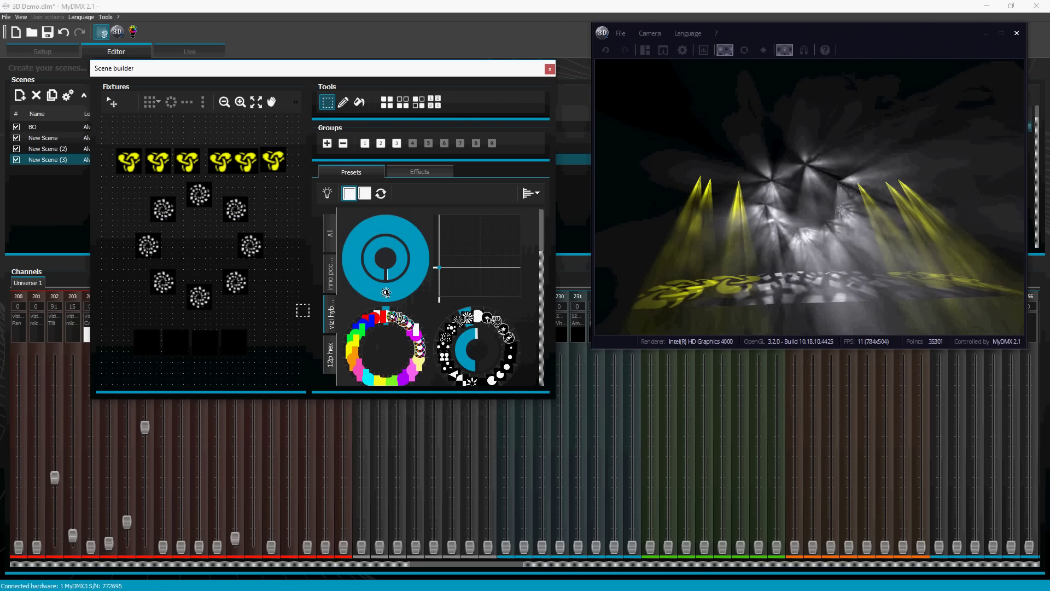
{"action": "left_click", "coordinate": [475, 289]}
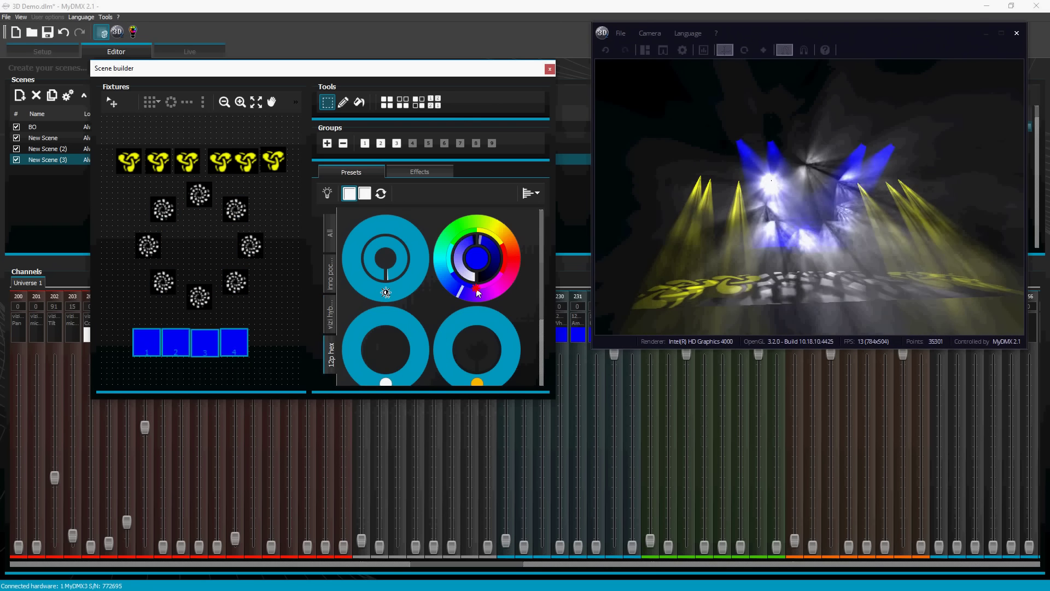
{"action": "mouse_move", "coordinate": [477, 290]}
{"action": "left_mouse_down"}
{"action": "mouse_move", "coordinate": [449, 282]}
{"action": "mouse_move", "coordinate": [440, 253]}
{"action": "mouse_move", "coordinate": [497, 225]}
{"action": "left_mouse_up"}
{"action": "left_click", "coordinate": [831, 232]}
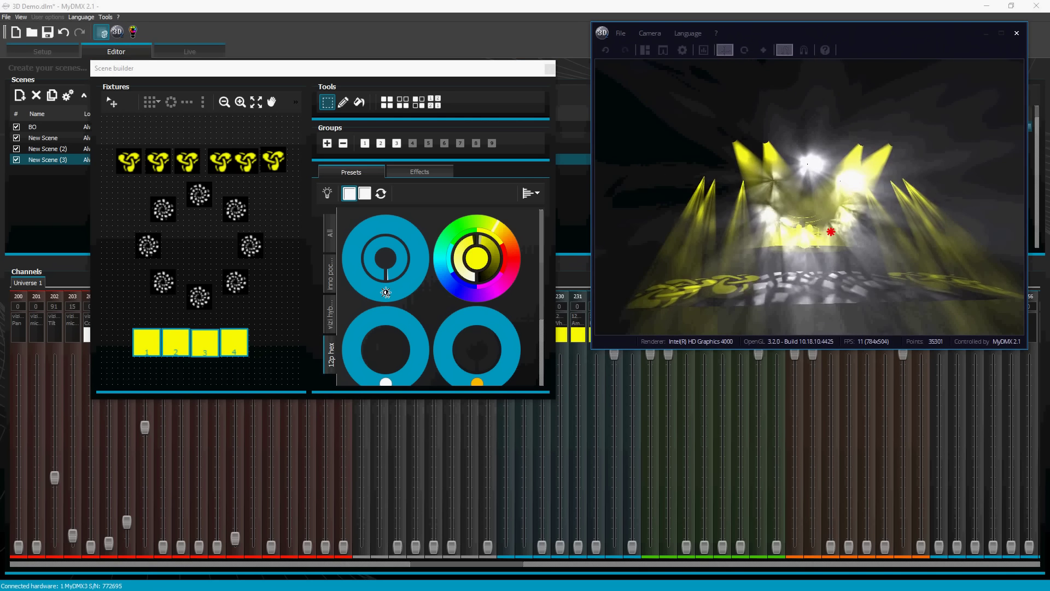
{"action": "scroll", "coordinate": [819, 216], "scroll_direction": "up", "scroll_amount": 3}
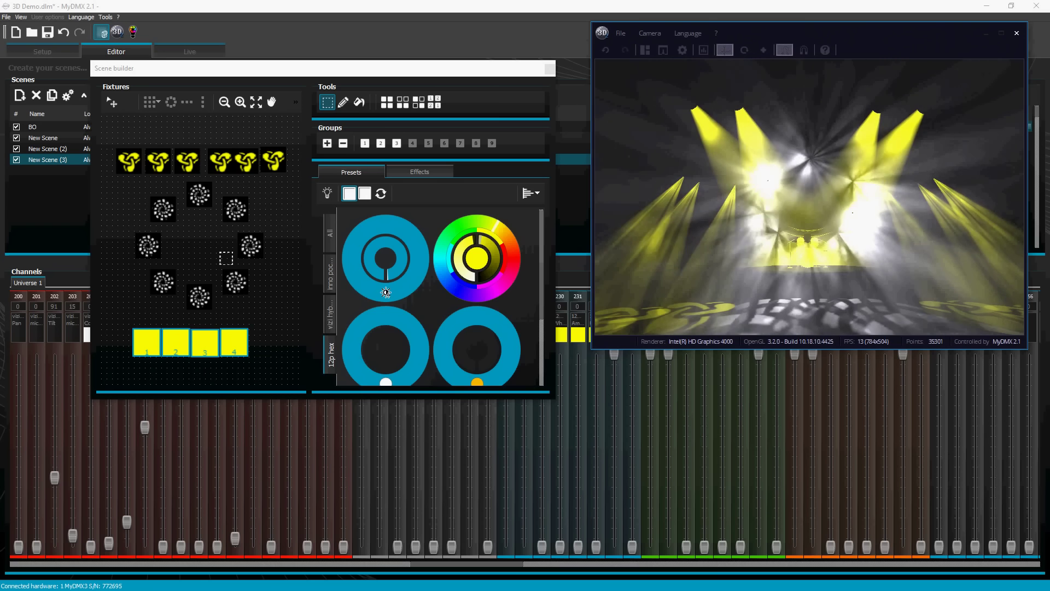
- Reselect the eight ring fixtures, apply another fixed gobo to them, and clear the selection
{"action": "left_click", "coordinate": [329, 312]}
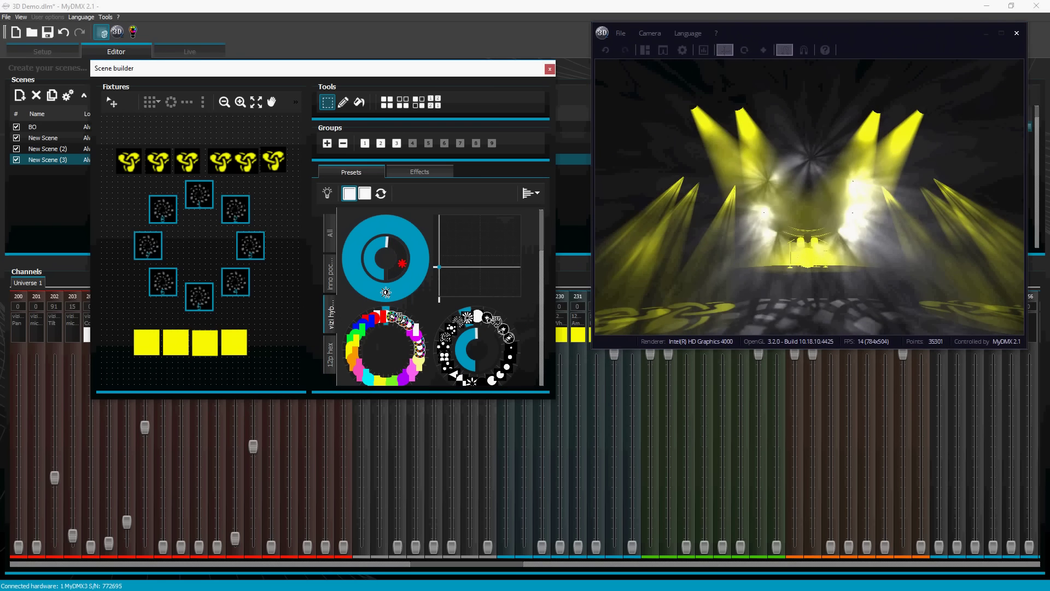
{"action": "left_click", "coordinate": [451, 332]}
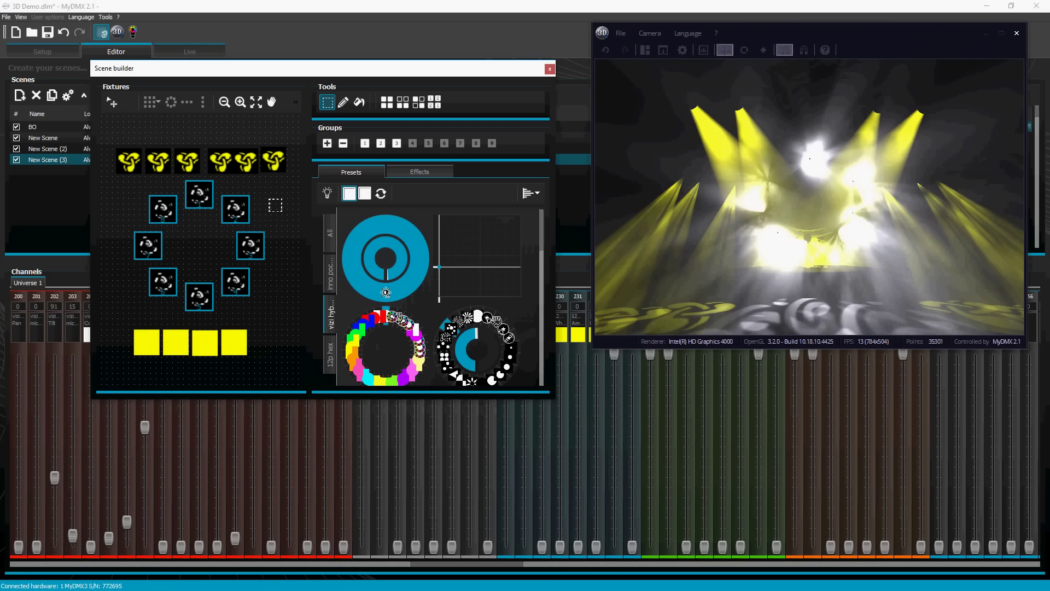
{"action": "left_click", "coordinate": [115, 146]}
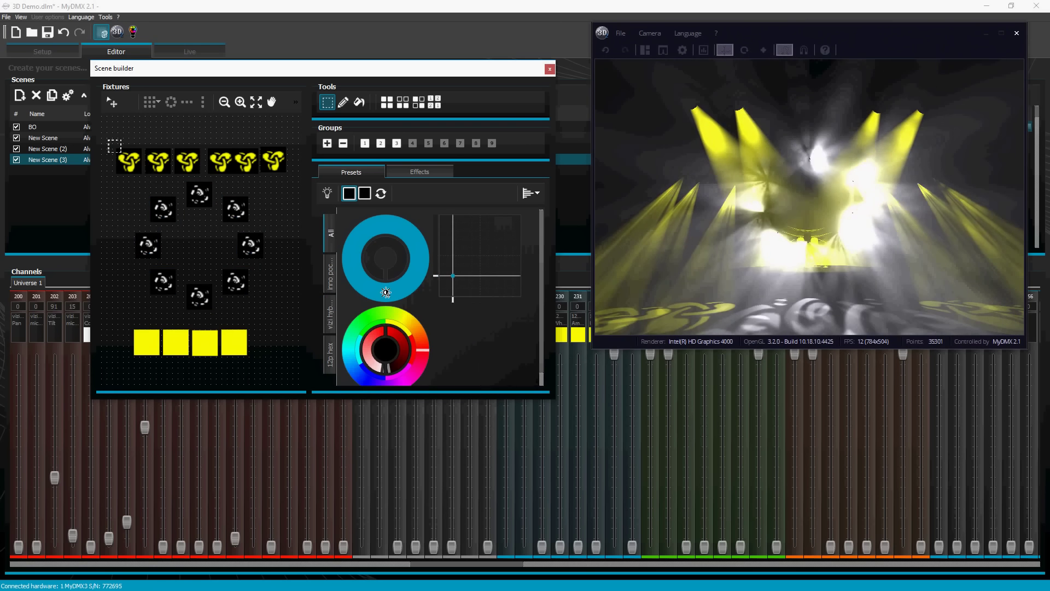
- Select the six fixtures in the row and the four hex fixtures together, try purple on them, and set their colour to yellow-green
{"action": "left_click_drag", "start_coordinate": [109, 140], "coordinate": [291, 365]}
{"action": "left_click", "coordinate": [118, 201]}
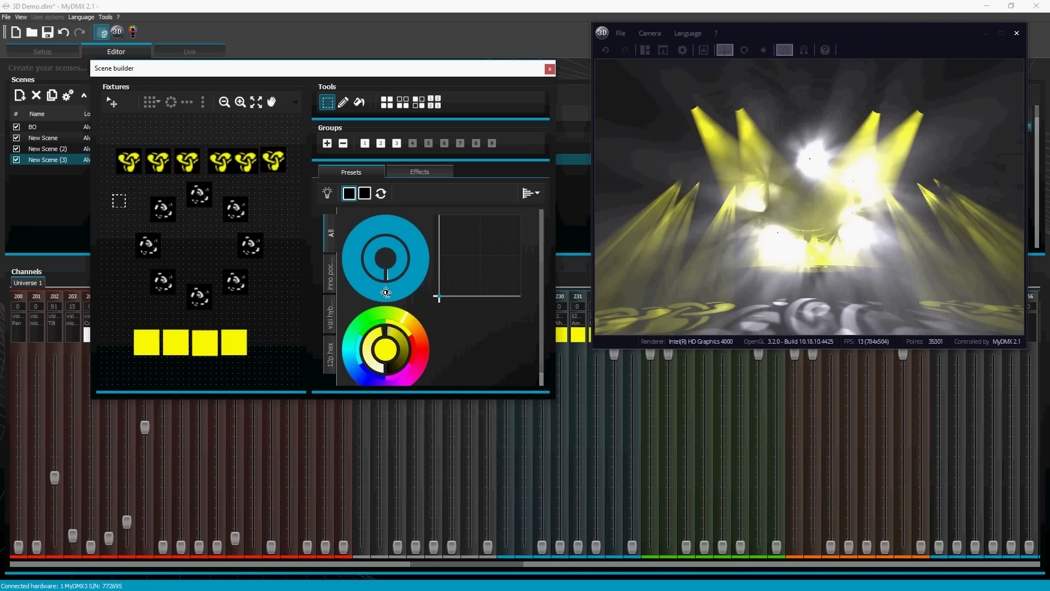
{"action": "left_click_drag", "start_coordinate": [107, 134], "coordinate": [276, 178]}
{"action": "left_click_drag", "start_coordinate": [121, 320], "coordinate": [275, 376], "text": "ctrl"}
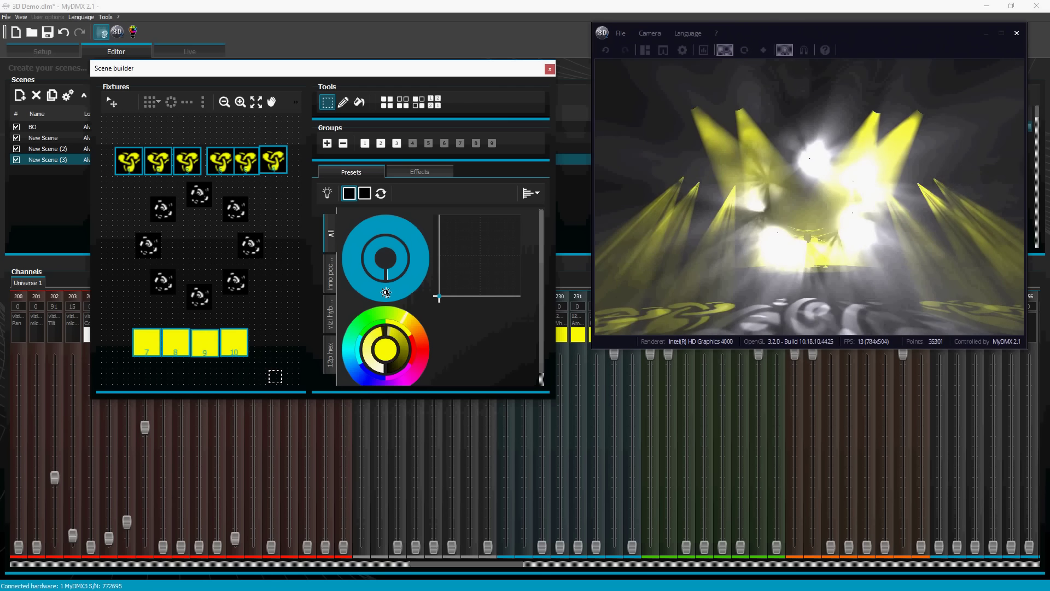
{"action": "left_click_drag", "start_coordinate": [397, 314], "coordinate": [390, 382]}
{"action": "left_click_drag", "start_coordinate": [732, 246], "coordinate": [731, 192]}
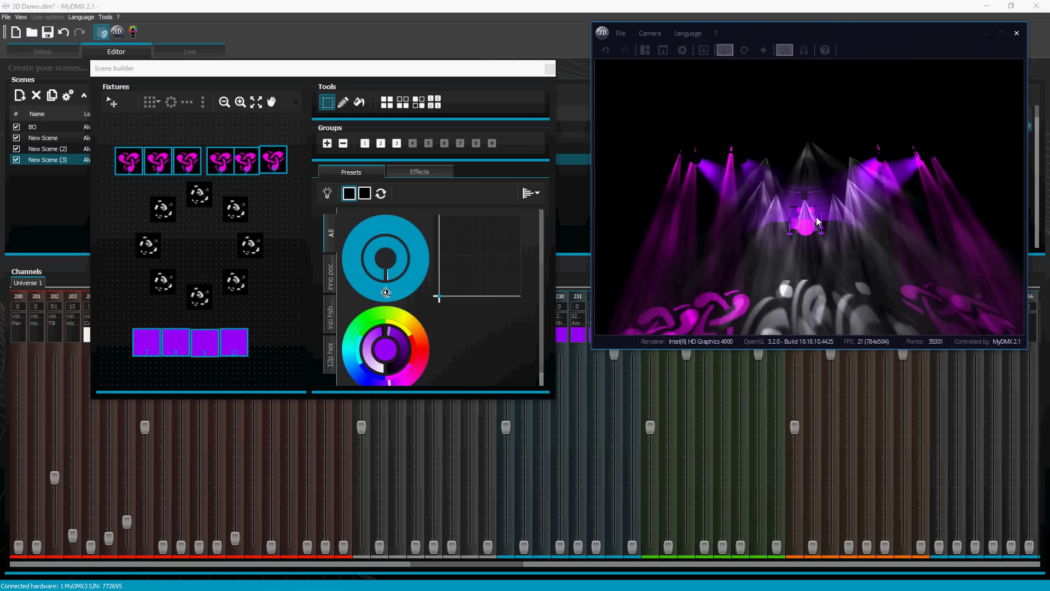
{"action": "left_click_drag", "start_coordinate": [816, 216], "coordinate": [806, 184]}
{"action": "mouse_move", "coordinate": [390, 381]}
{"action": "left_mouse_down"}
{"action": "mouse_move", "coordinate": [368, 381]}
{"action": "mouse_move", "coordinate": [405, 379]}
{"action": "mouse_move", "coordinate": [418, 364]}
{"action": "mouse_move", "coordinate": [411, 323]}
{"action": "mouse_move", "coordinate": [393, 314]}
{"action": "left_mouse_up"}
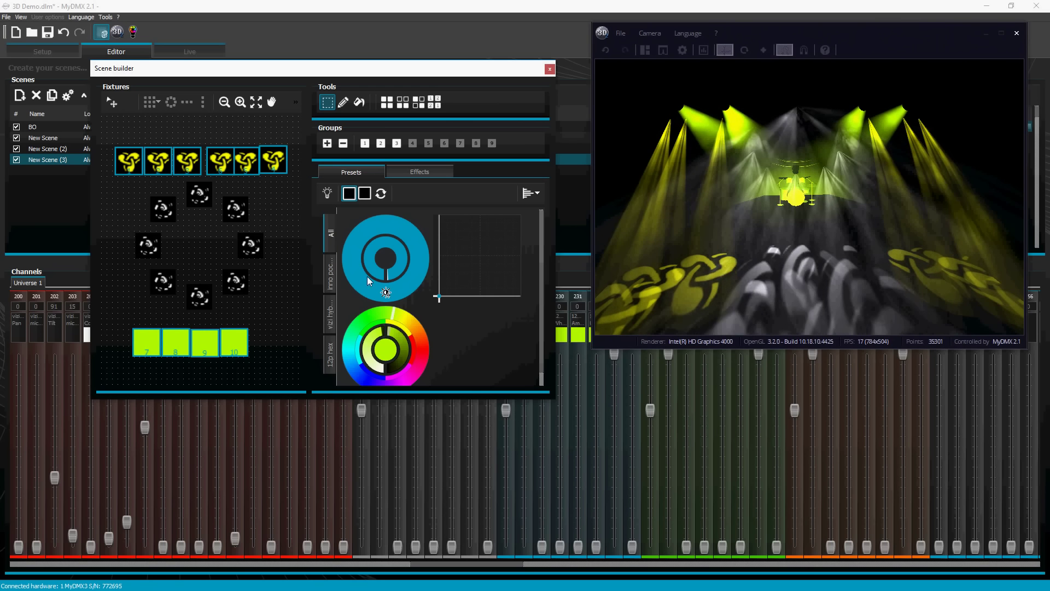
- Give the eight ring fixtures a red rotating gobo with a new fixed gobo, and reverse the gobo rotation from clockwise
{"action": "left_click", "coordinate": [331, 298]}
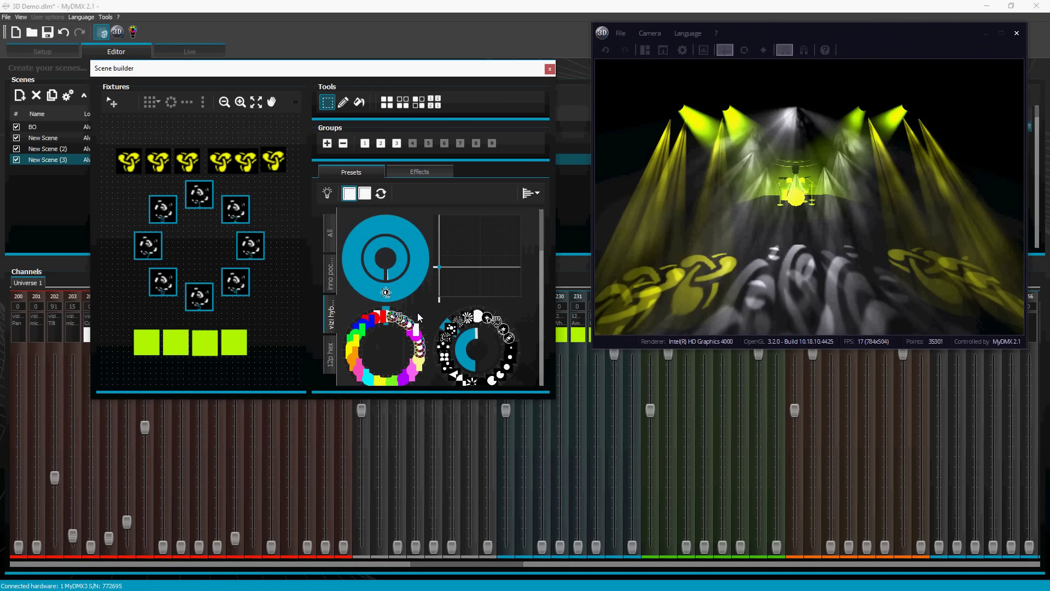
{"action": "scroll", "coordinate": [422, 315], "scroll_direction": "down", "scroll_amount": 2}
{"action": "left_click", "coordinate": [376, 336]}
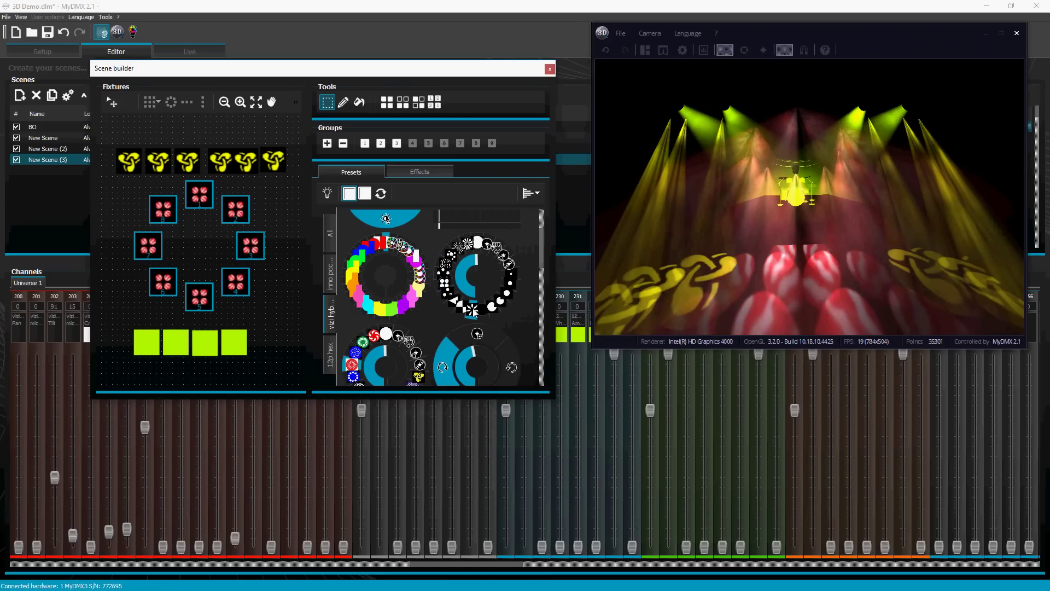
{"action": "left_click", "coordinate": [472, 311]}
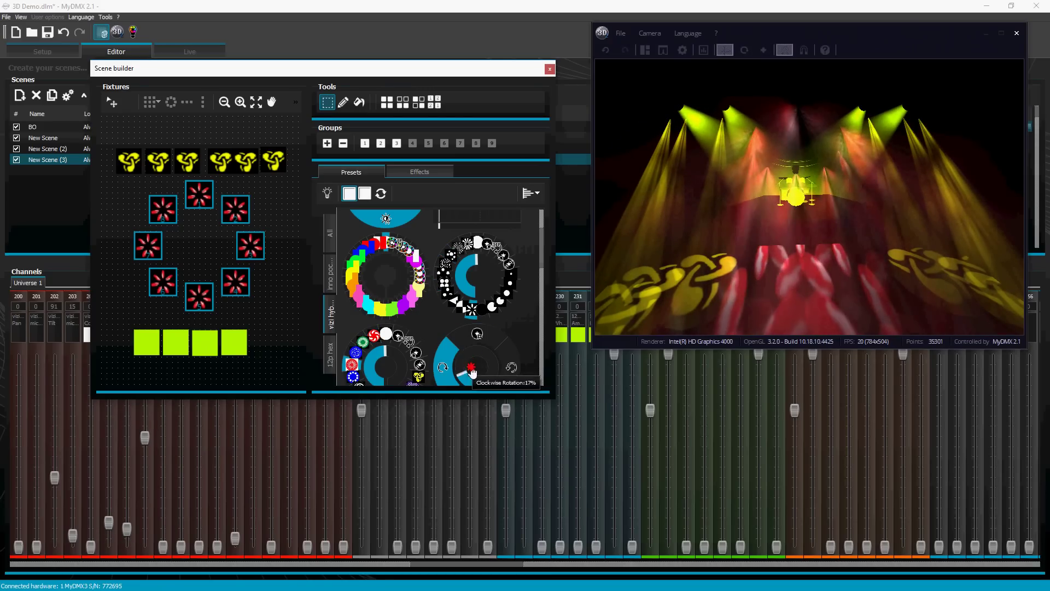
{"action": "left_click", "coordinate": [498, 358]}
{"action": "left_click_drag", "start_coordinate": [497, 360], "coordinate": [490, 381]}
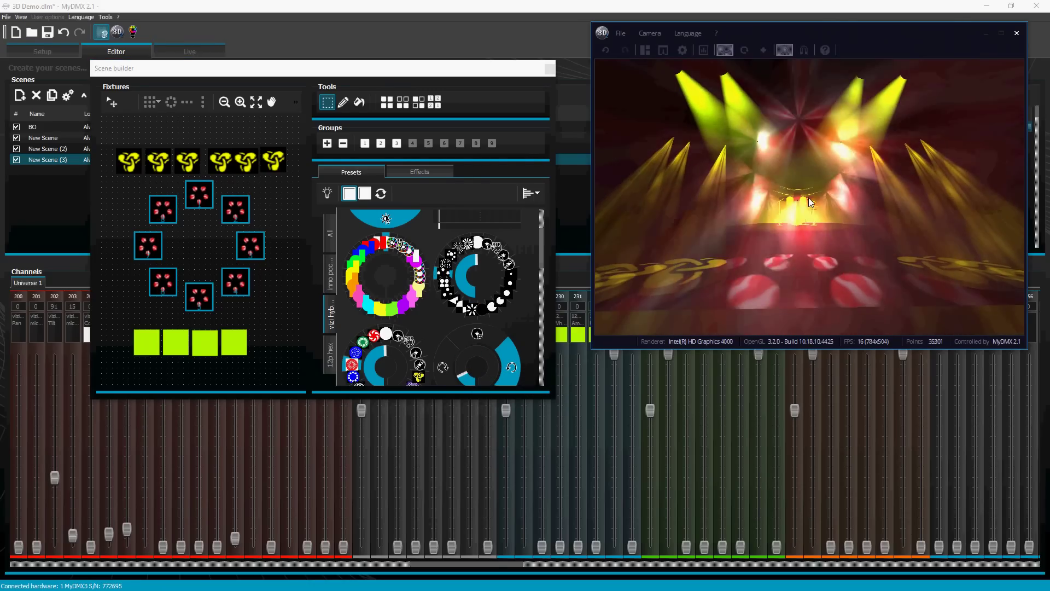
- Try several colour wheel slots on the eight ring fixtures, including blue and cyan, and settle on purple
{"action": "left_click_drag", "start_coordinate": [800, 173], "coordinate": [763, 171]}
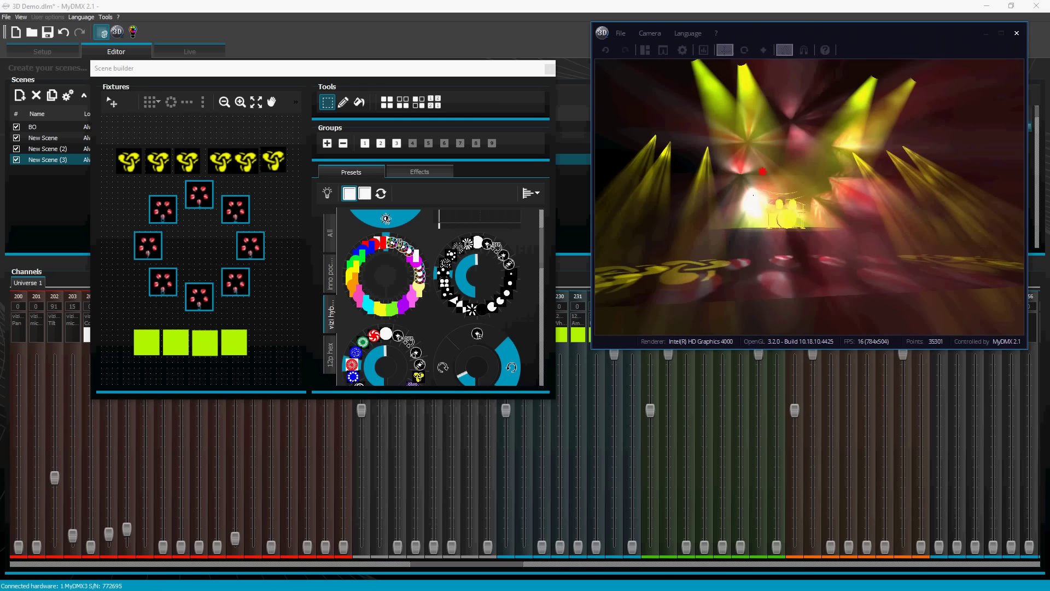
{"action": "right_click_drag", "start_coordinate": [800, 152], "coordinate": [818, 217]}
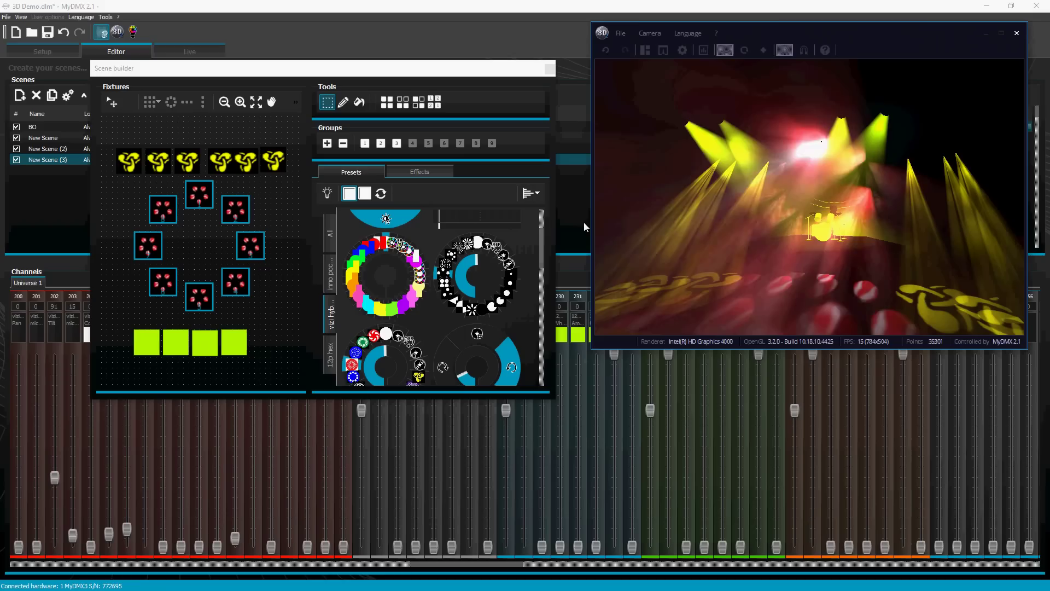
{"action": "left_click", "coordinate": [359, 282]}
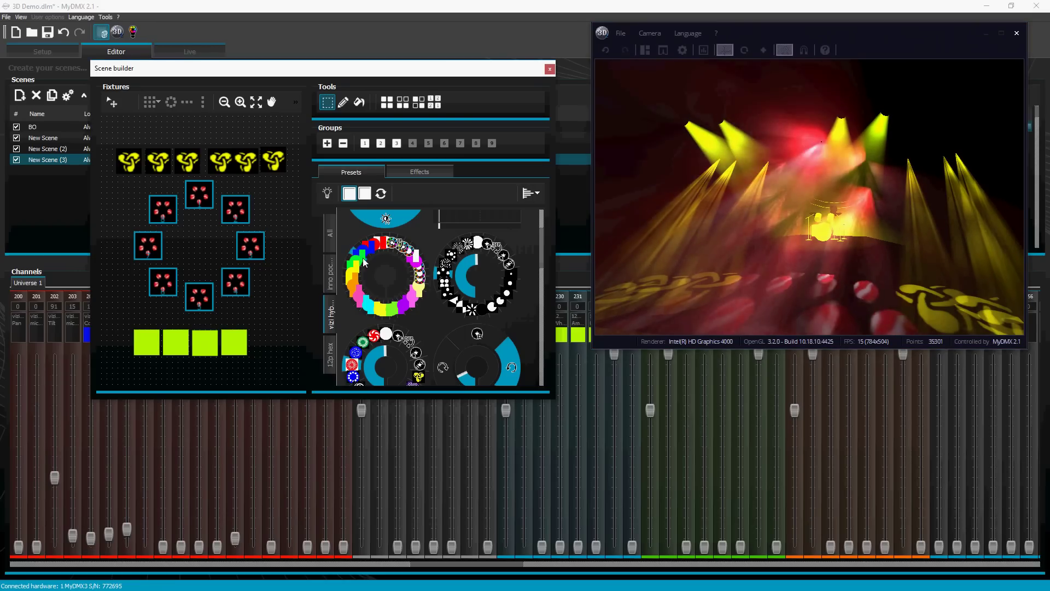
{"action": "left_click", "coordinate": [394, 316]}
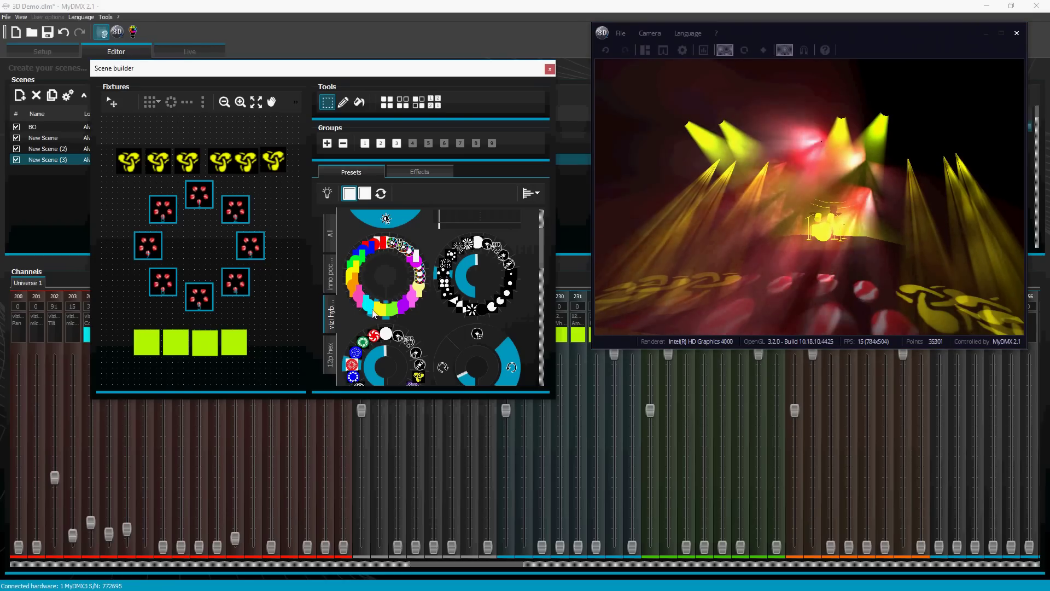
{"action": "left_click", "coordinate": [405, 307]}
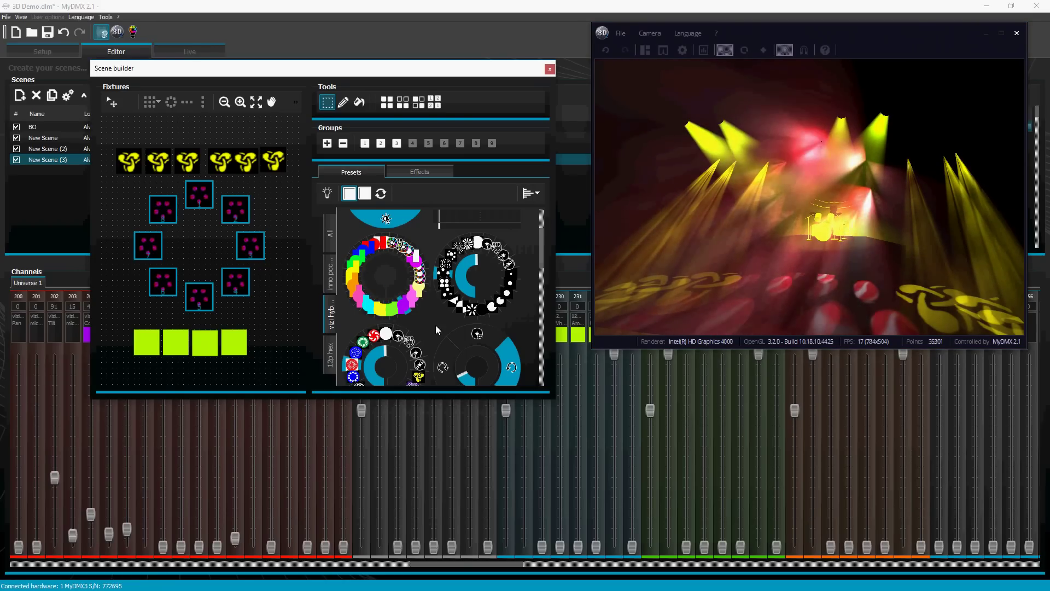
{"action": "scroll", "coordinate": [434, 326], "scroll_direction": "up", "scroll_amount": 2}
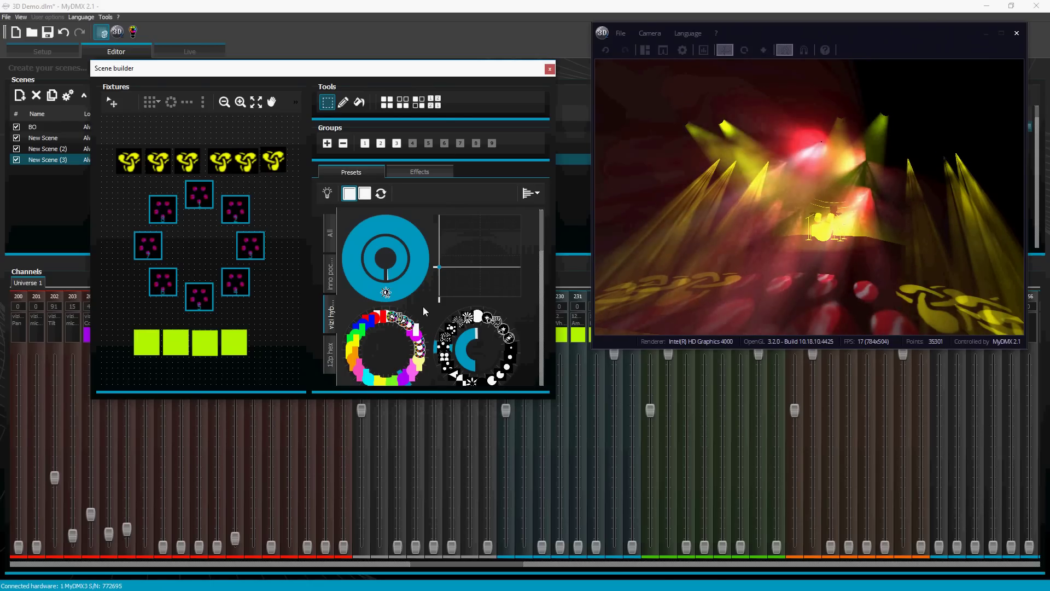
{"action": "left_click_drag", "start_coordinate": [740, 223], "coordinate": [777, 211]}
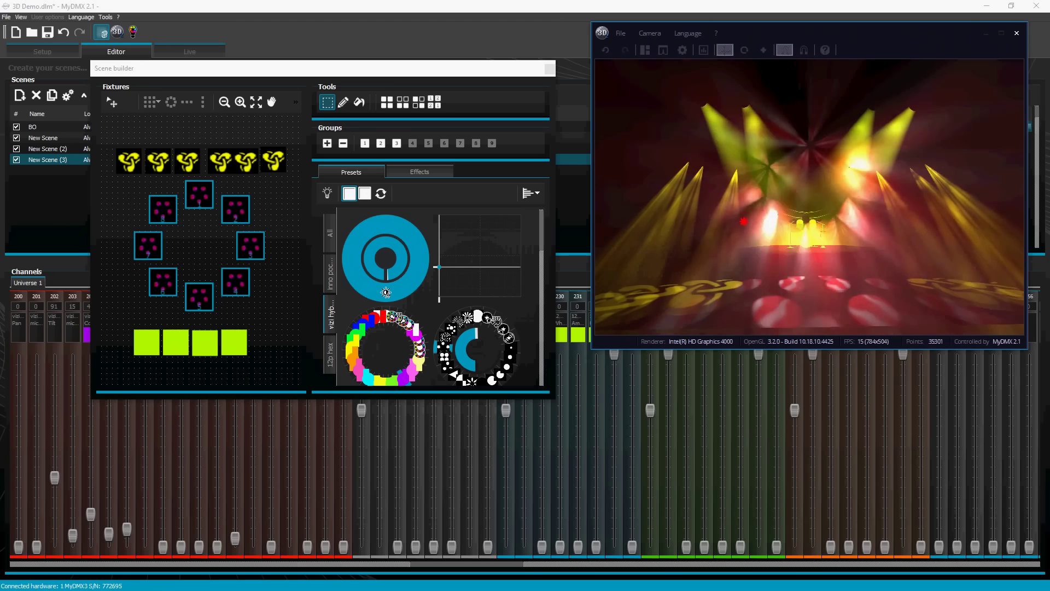